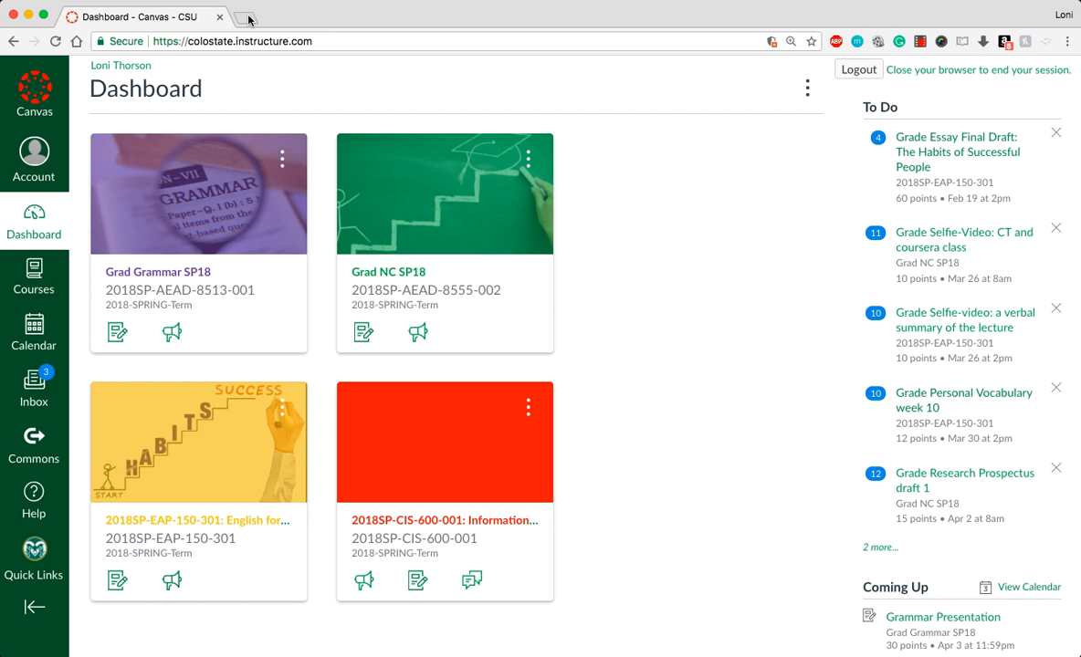
Open mail.rams.colostate.edu in a new browser tab and sign in with the prefilled eID credentials.
click(249, 21)
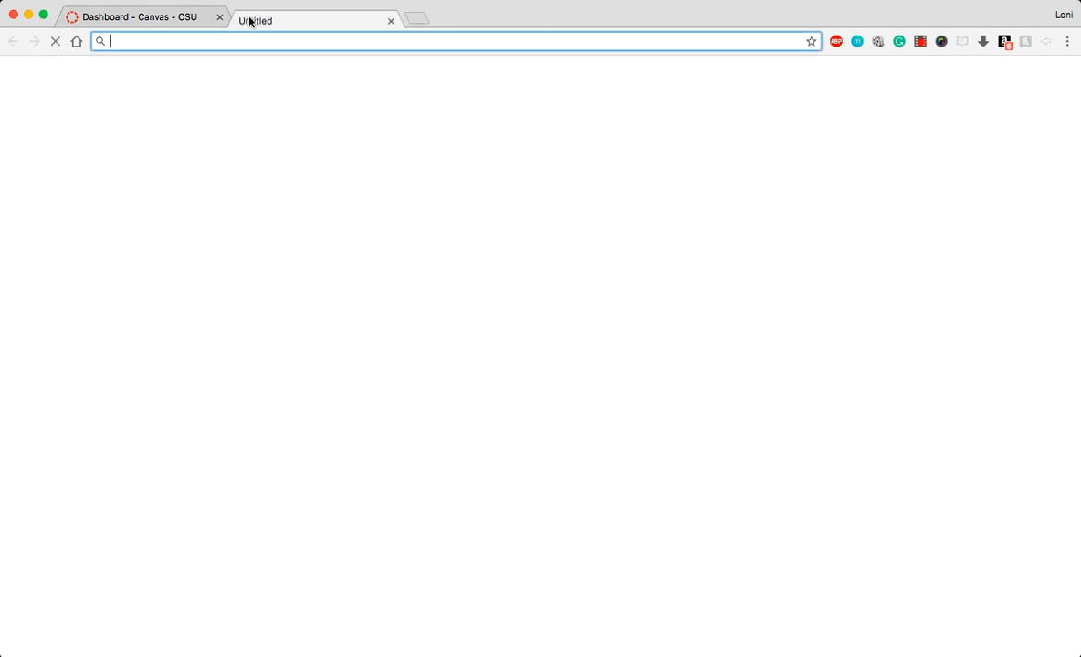
text(mai)
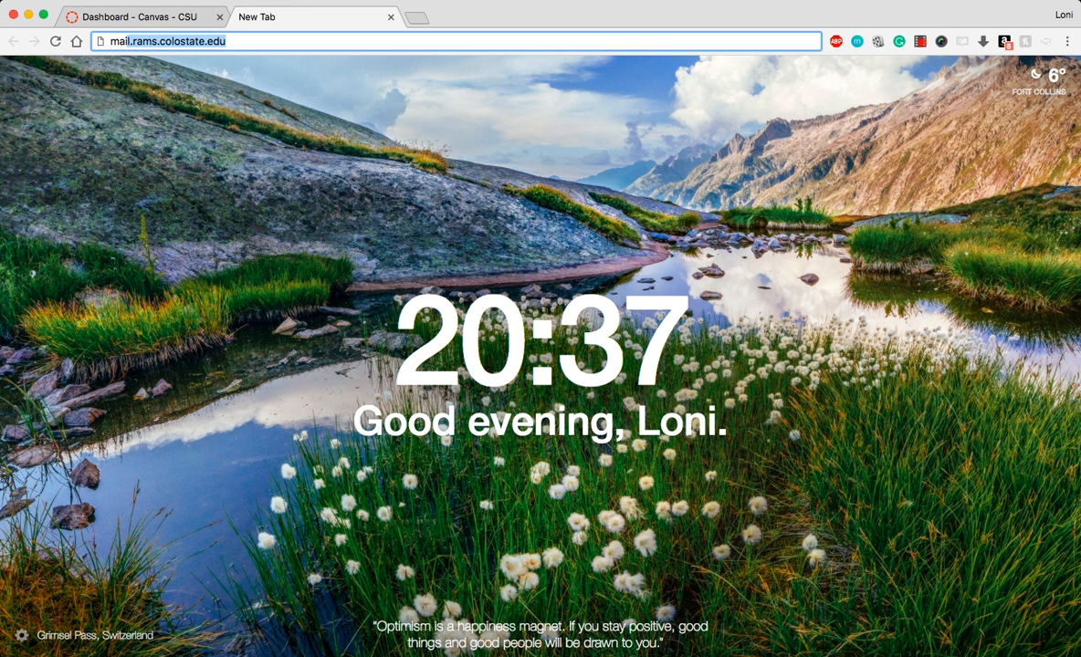
key(Return)
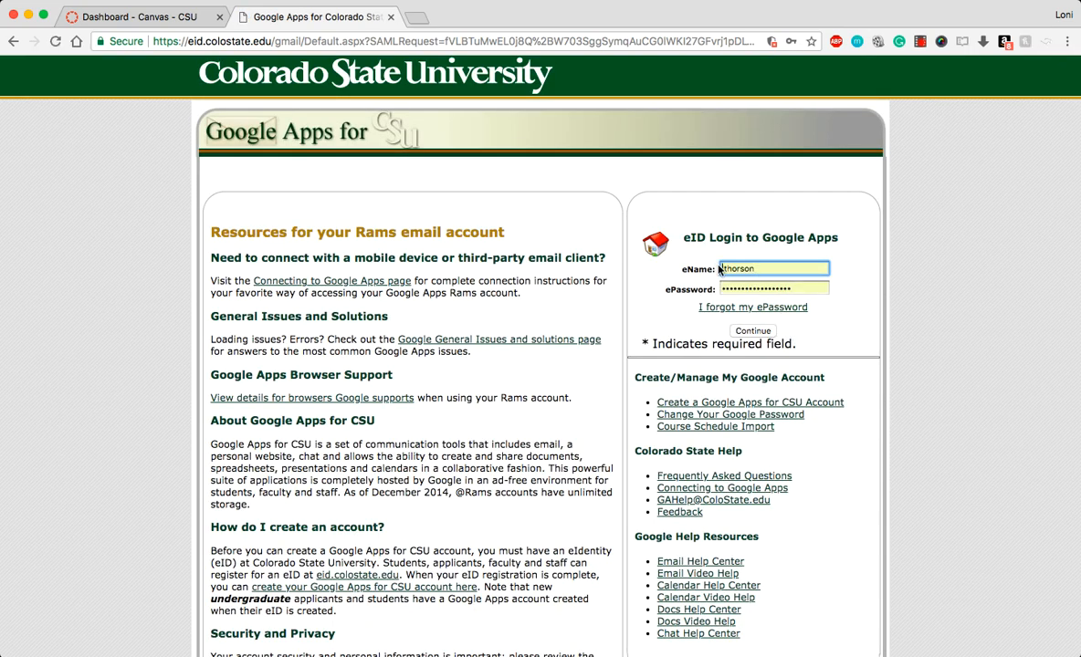
click(762, 333)
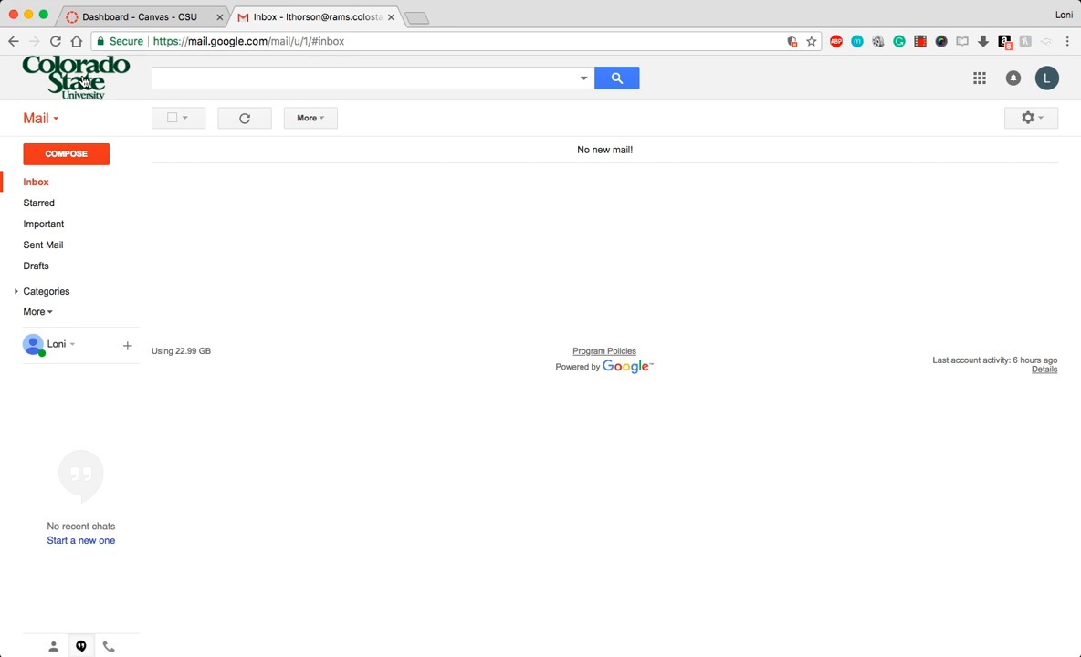
Open Google Drive from the Rams mailbox's list of Google apps.
click(981, 81)
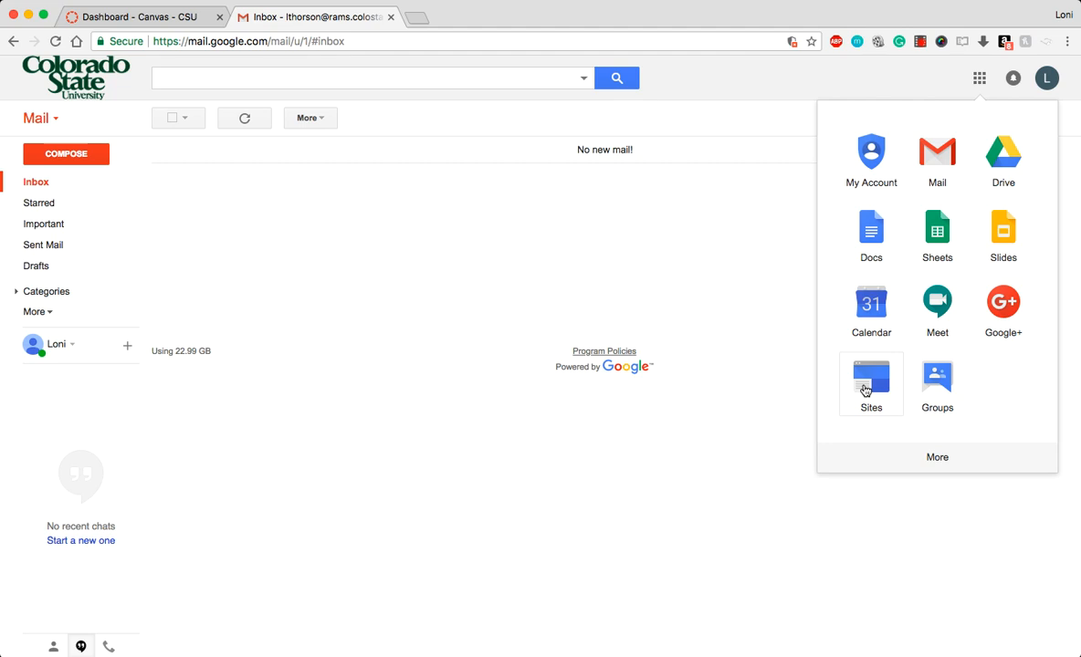
click(1010, 165)
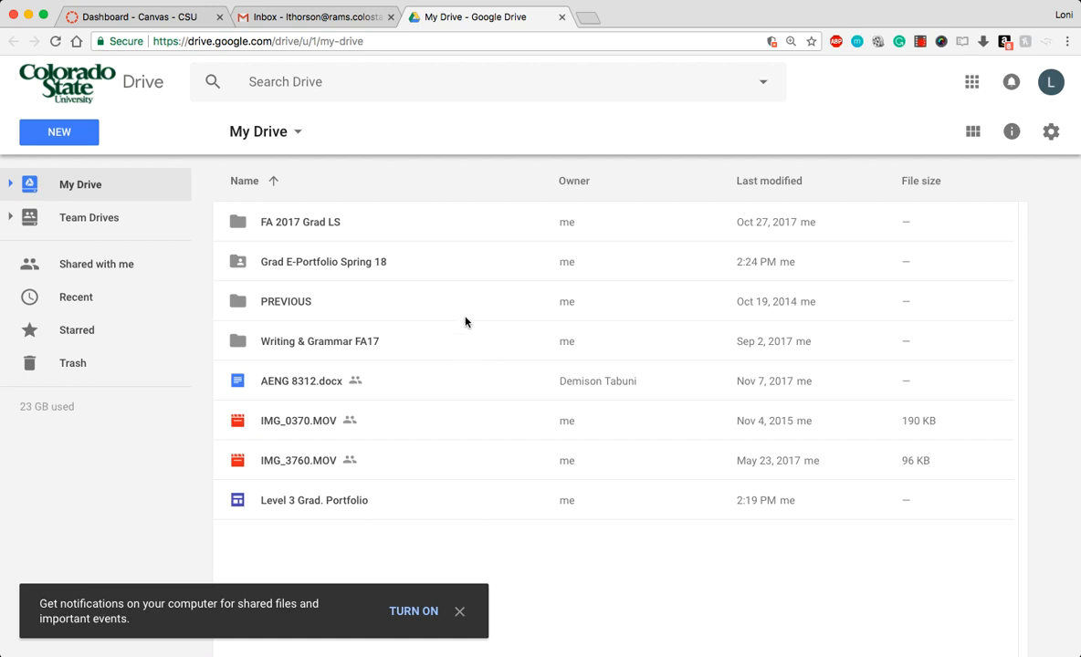
Preview My Drive in grid view, return to list view, and check the date options of the Last modified column.
click(973, 132)
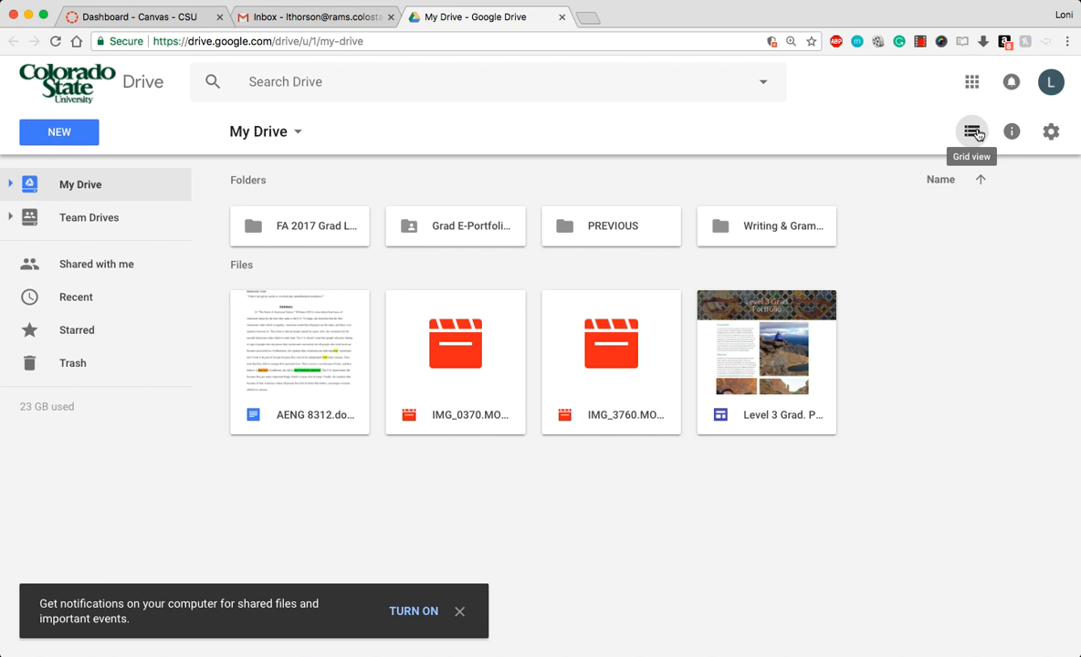
click(973, 132)
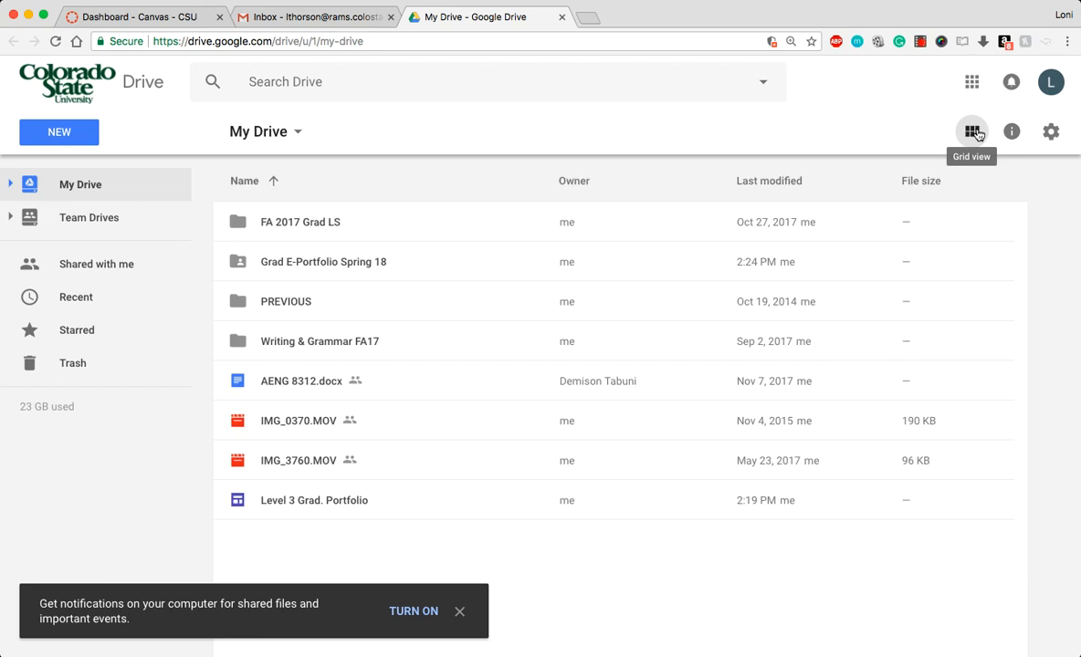
click(290, 188)
click(291, 187)
click(761, 185)
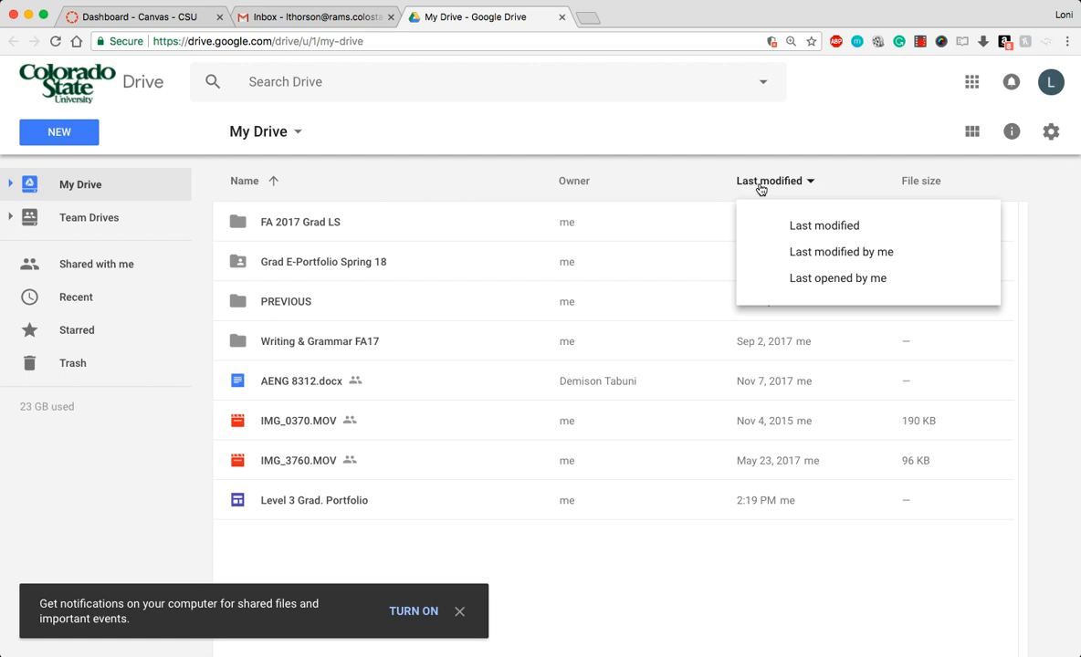
click(399, 189)
click(399, 189)
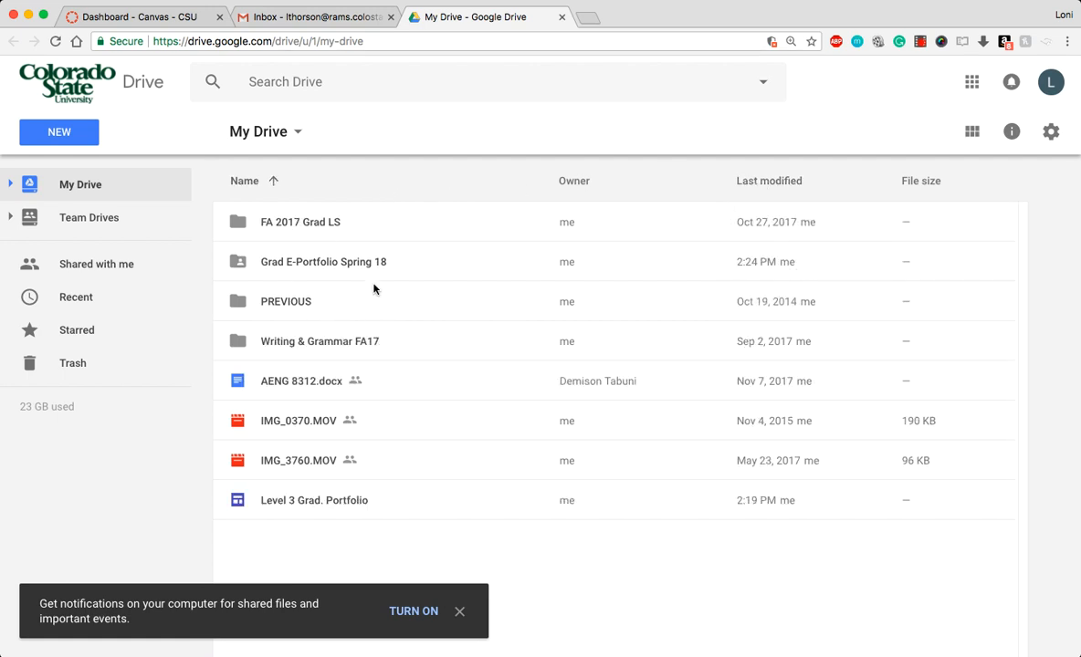
Dismiss the desktop notifications offer, keeping My Drive in list view.
click(459, 612)
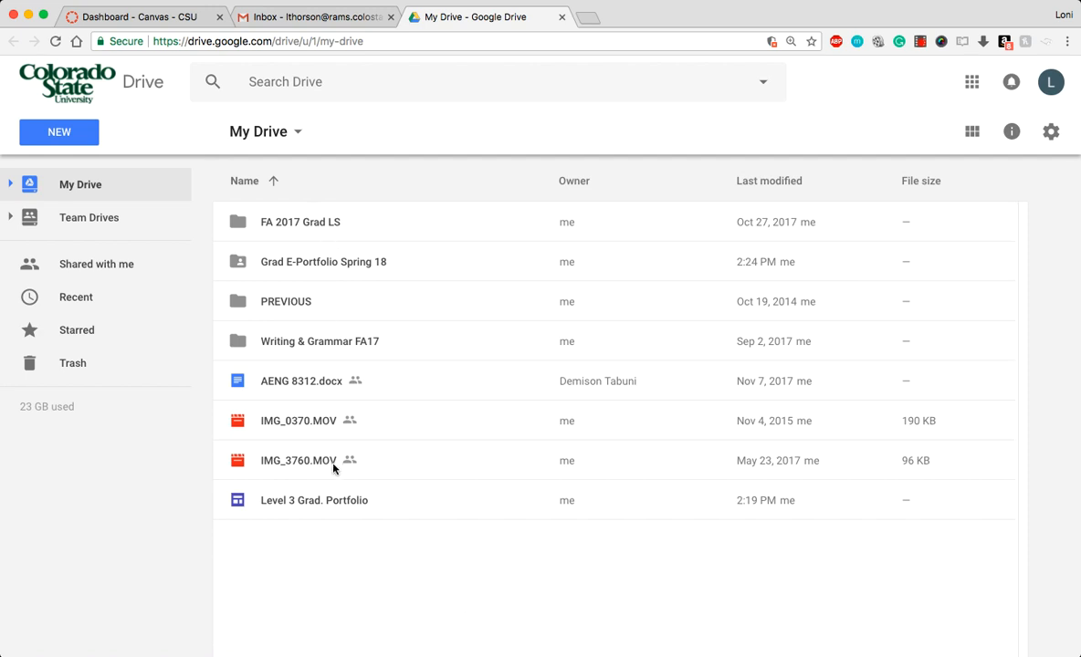
click(972, 133)
click(970, 137)
Enter My Portfolio SP18 as the name of a new folder in My Drive and cancel its creation.
click(66, 136)
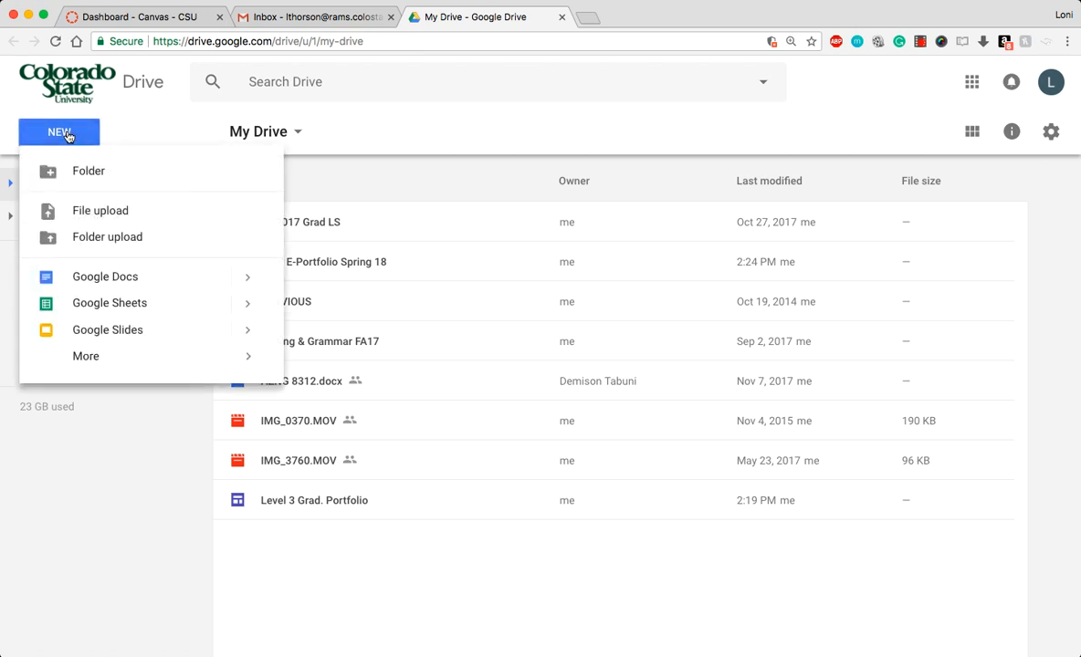
click(93, 173)
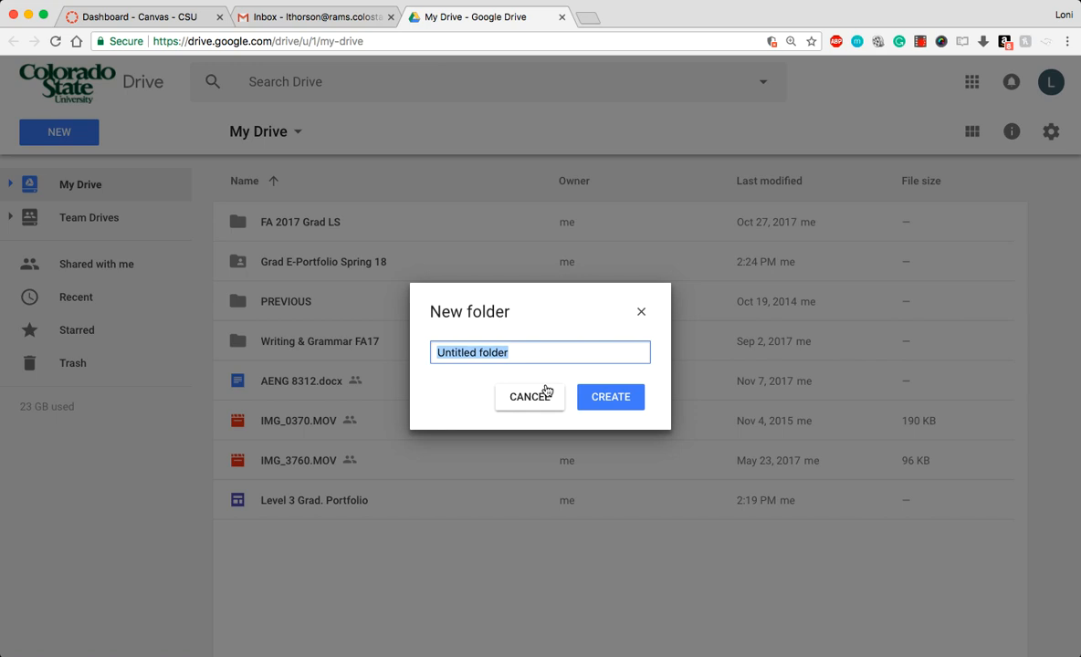
text(Grad Port)
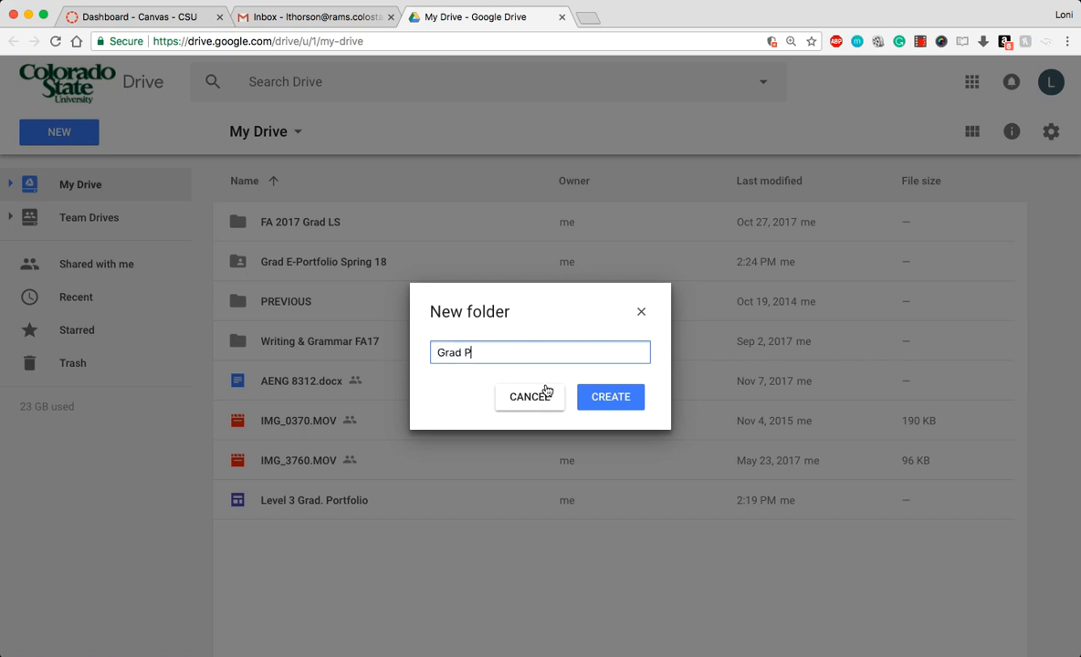
key(BackSpace)
key(BackSpace)
key(BackSpace)
key(BackSpace)
key(BackSpace)
key(BackSpace)
key(BackSpace)
key(BackSpace)
text(My Portfolio SP18)
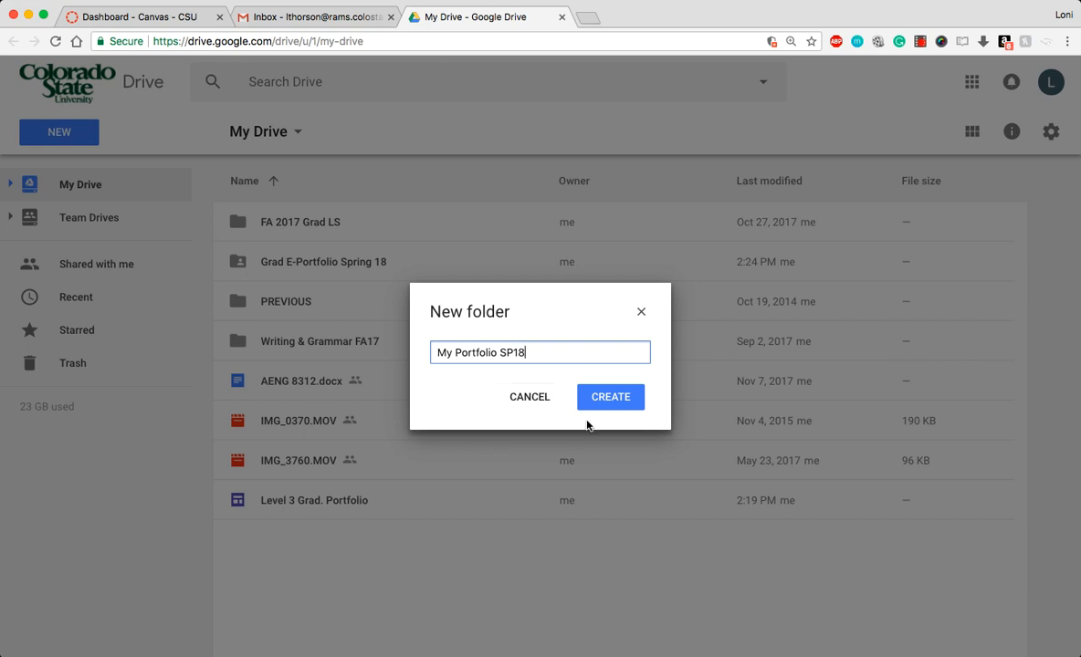
click(528, 402)
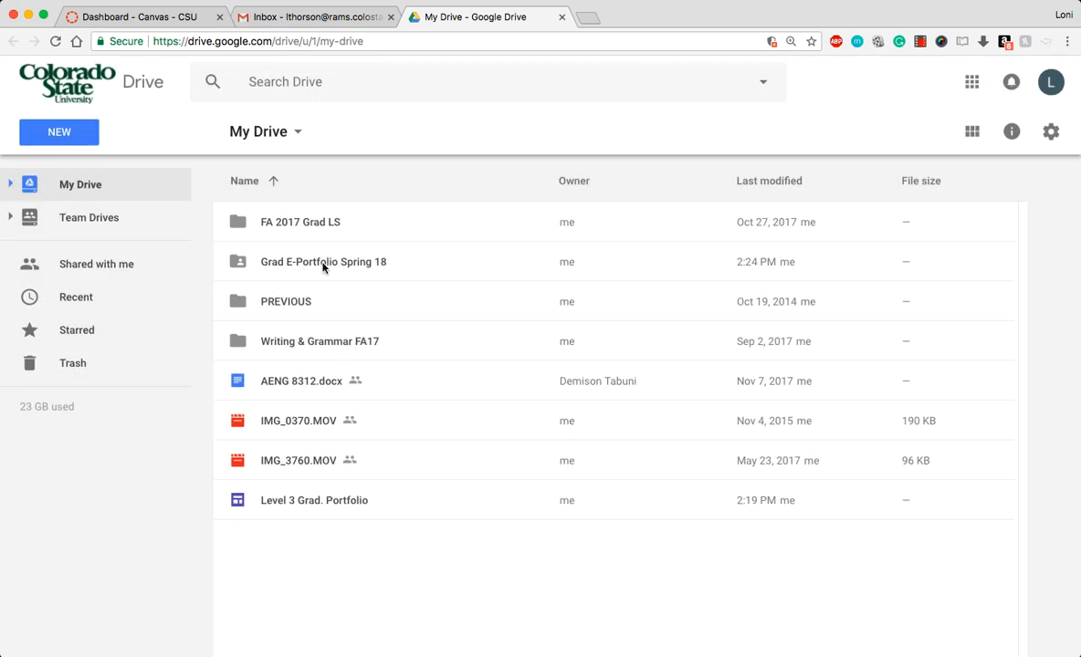
Open the Grad E-Portfolio Spring 18 folder and look through its documents, images, PDFs and videos.
click(319, 264)
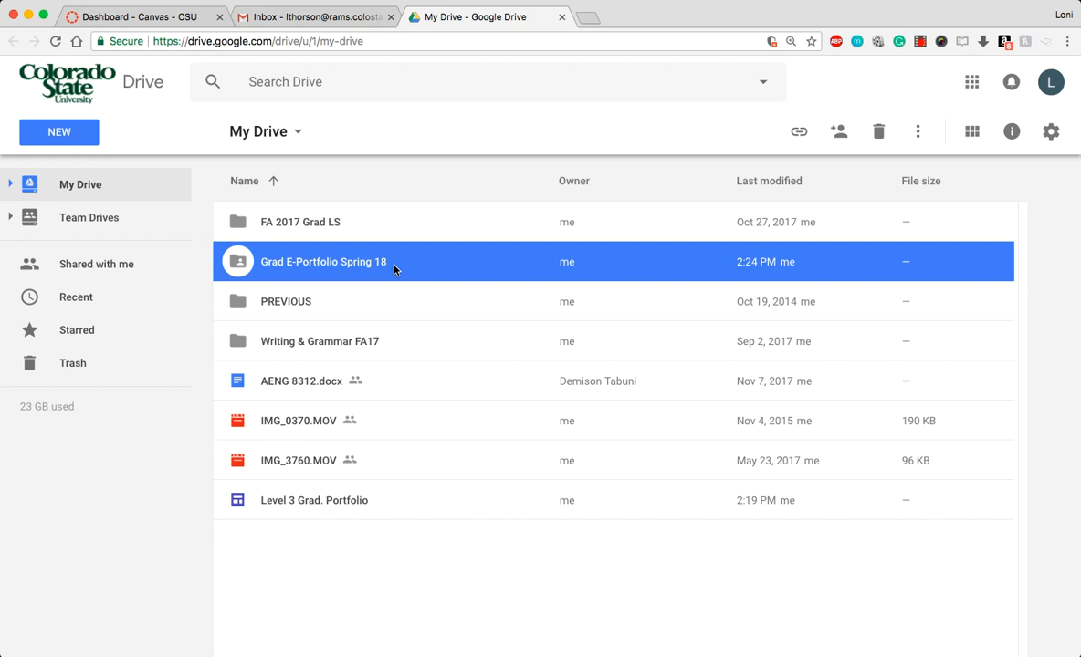
double_click(294, 265)
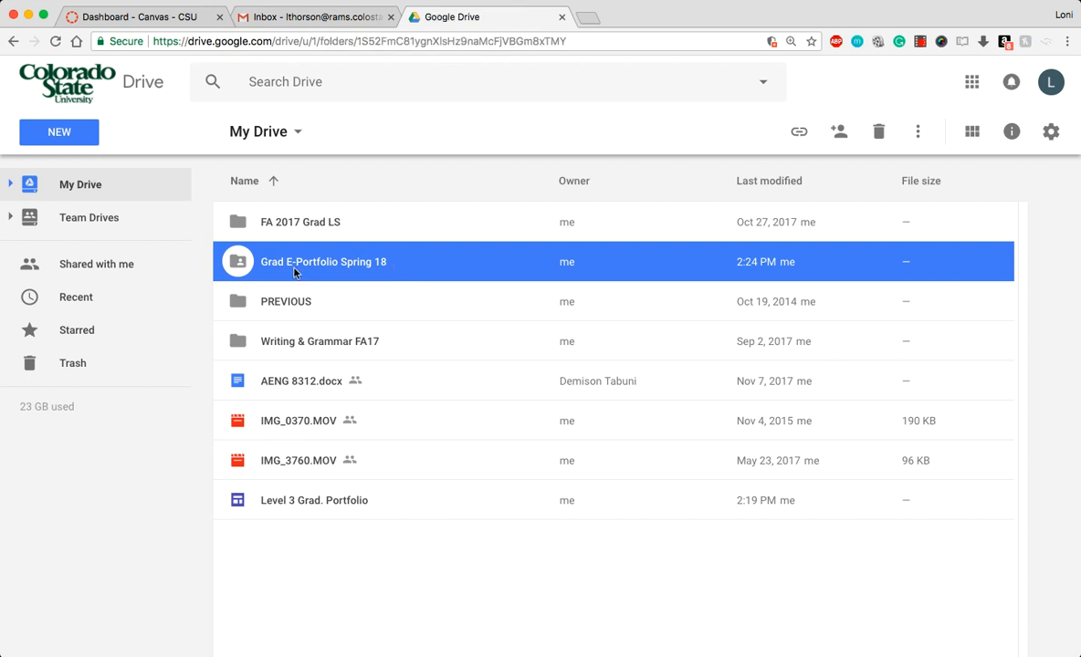
scroll(294, 223, down, 3)
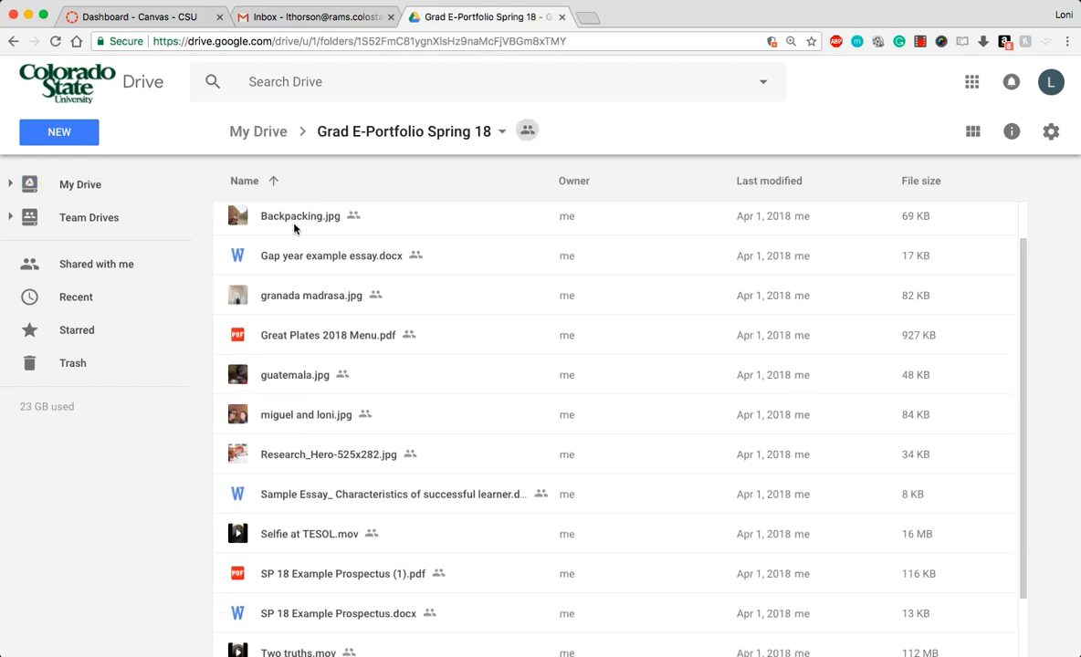
scroll(294, 228, up, 3)
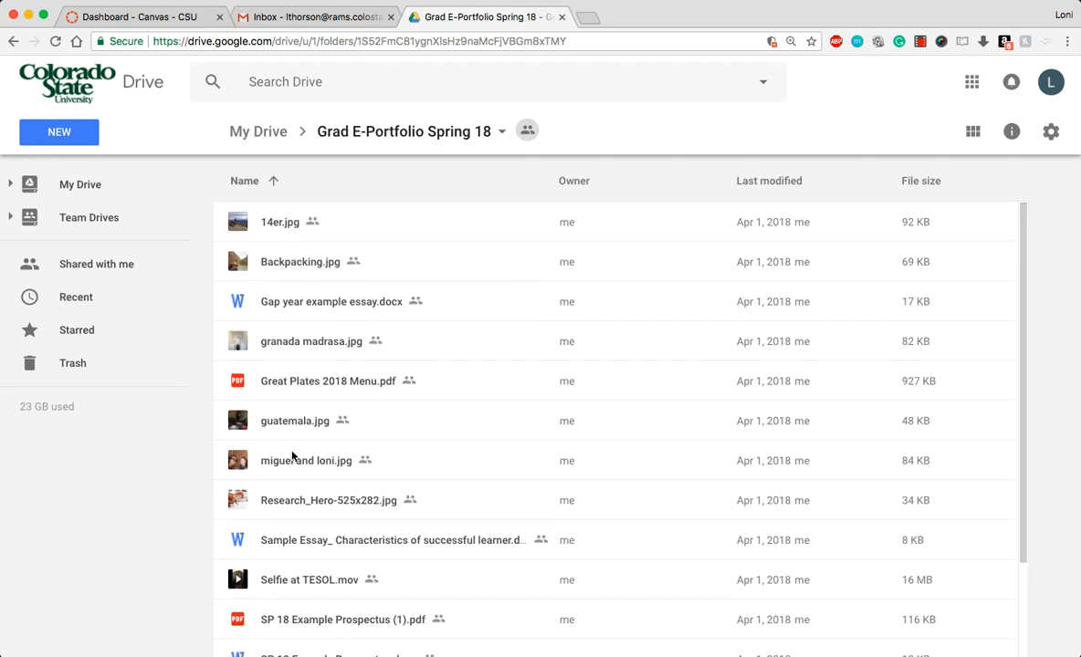
click(287, 308)
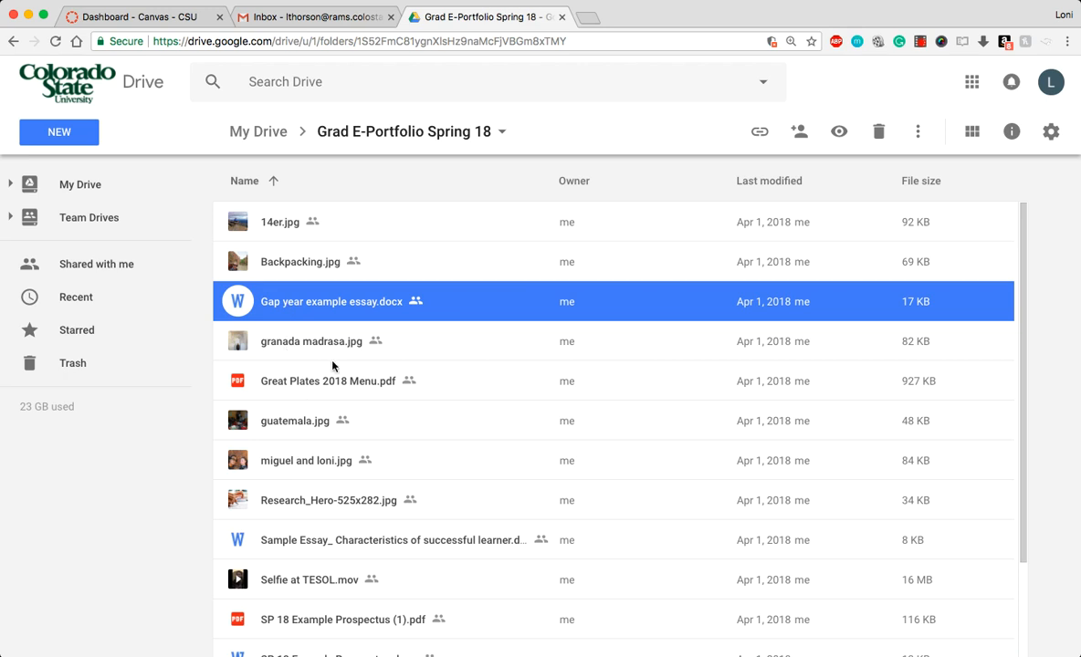
click(336, 390)
scroll(336, 390, down, 3)
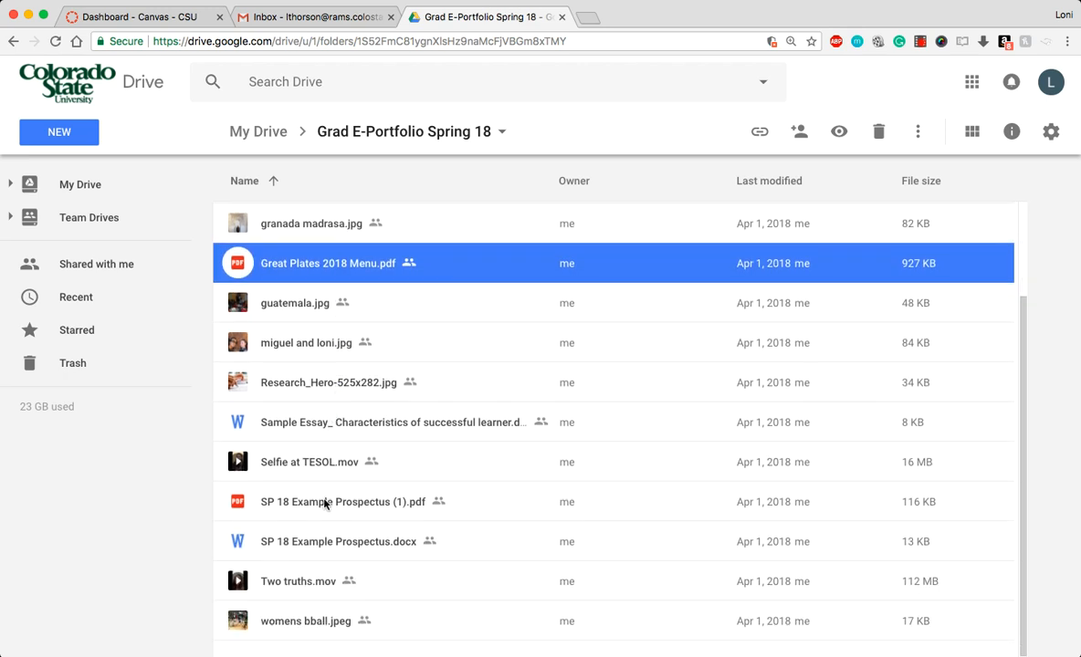
scroll(325, 504, up, 3)
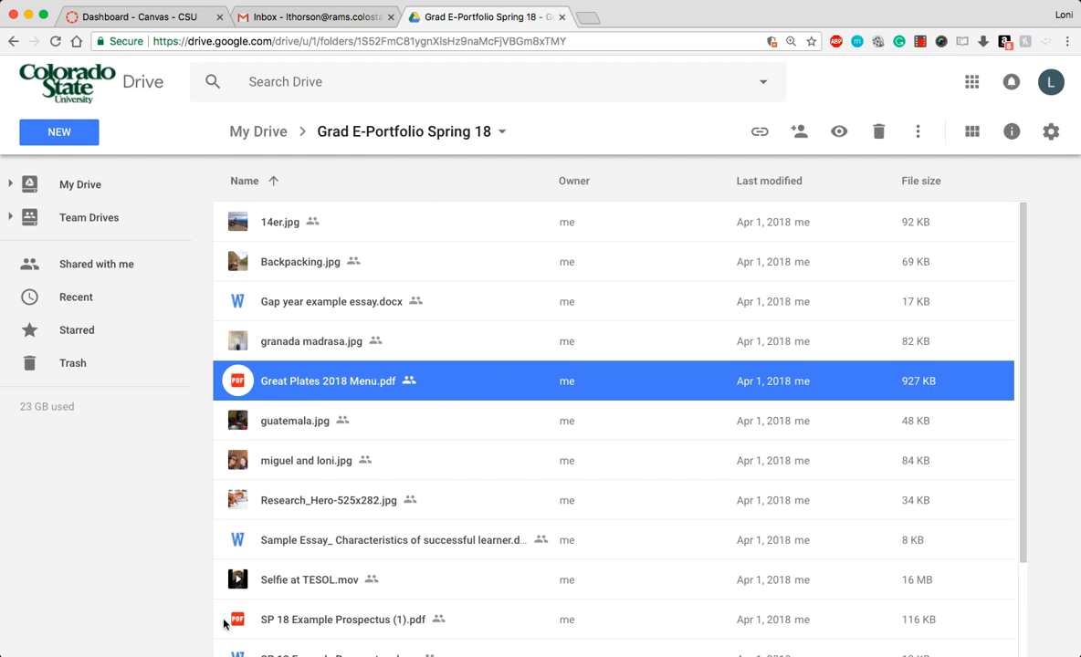
click(45, 137)
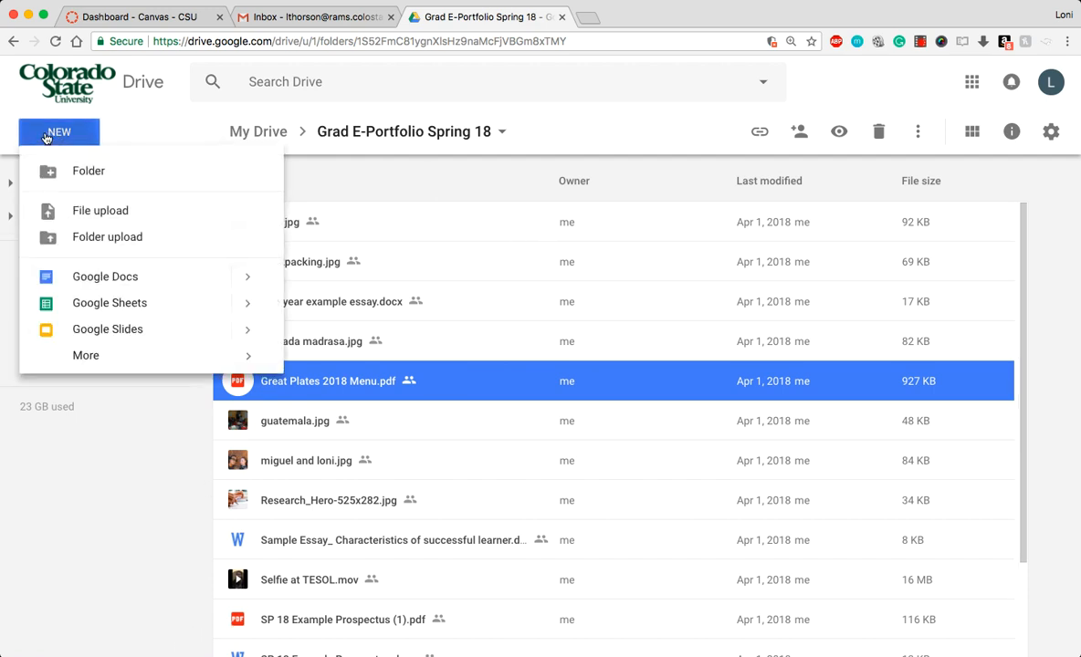
click(86, 220)
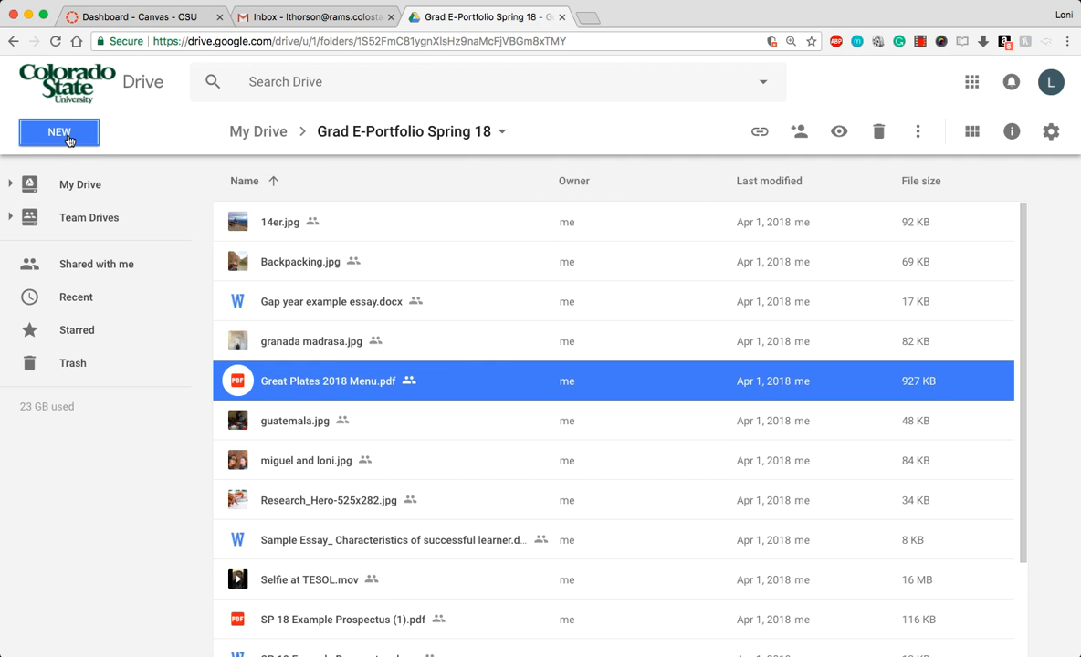
click(69, 139)
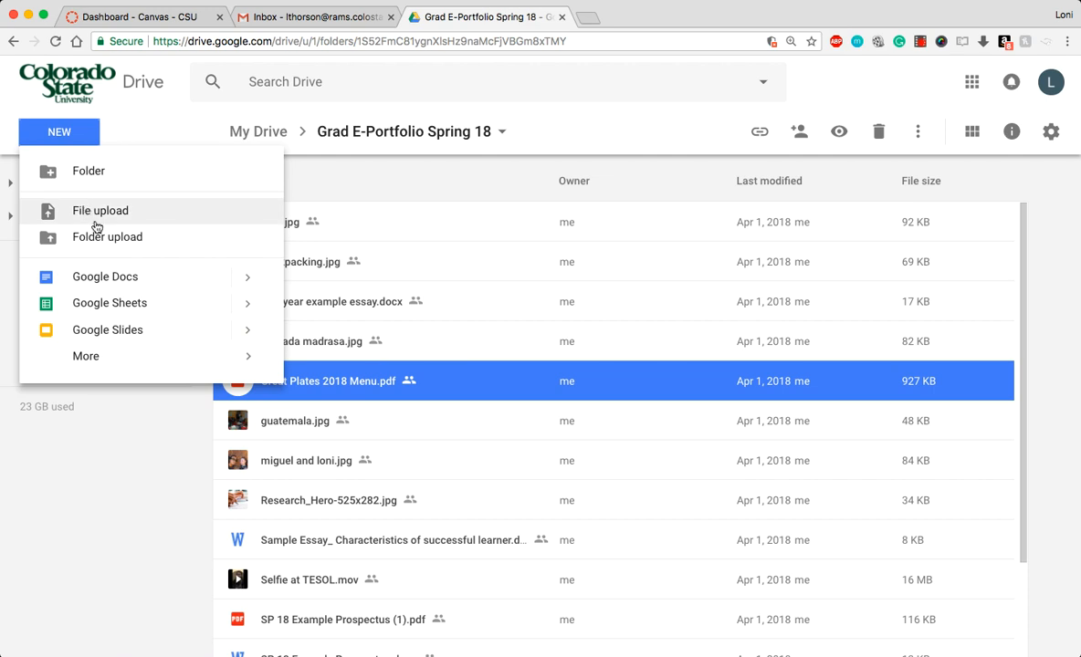
click(74, 132)
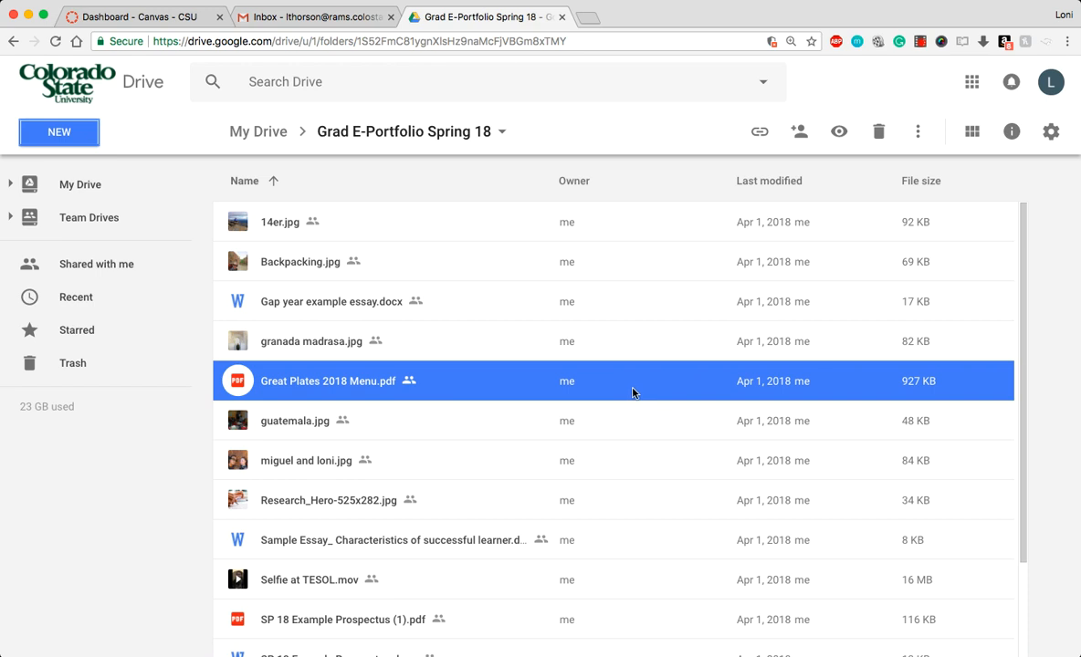
scroll(638, 380, down, 3)
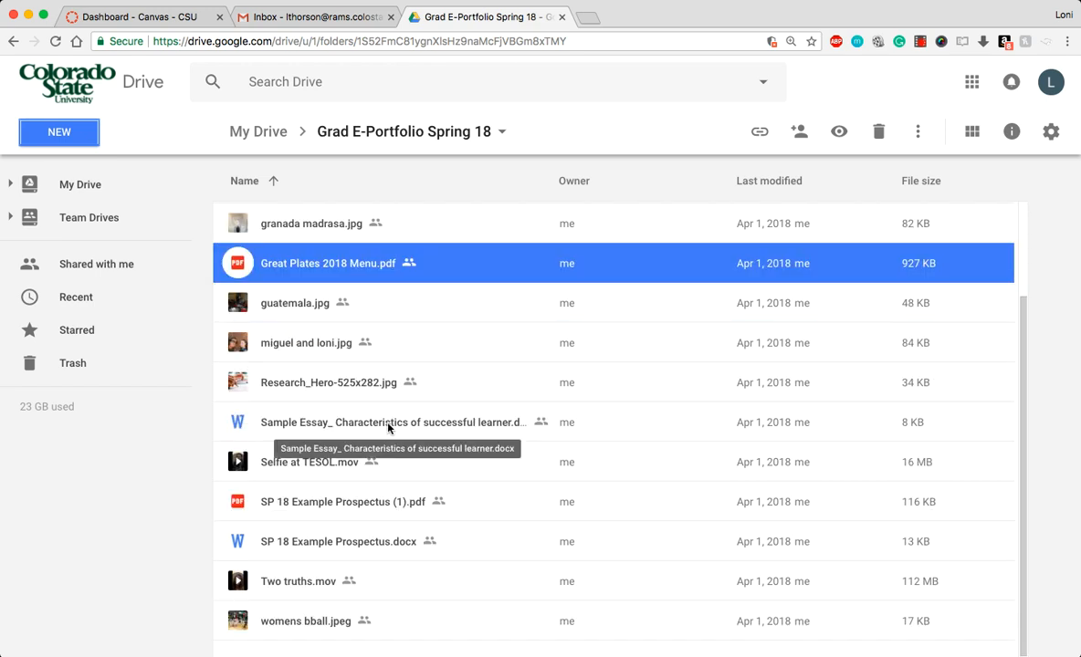
scroll(367, 314, up, 3)
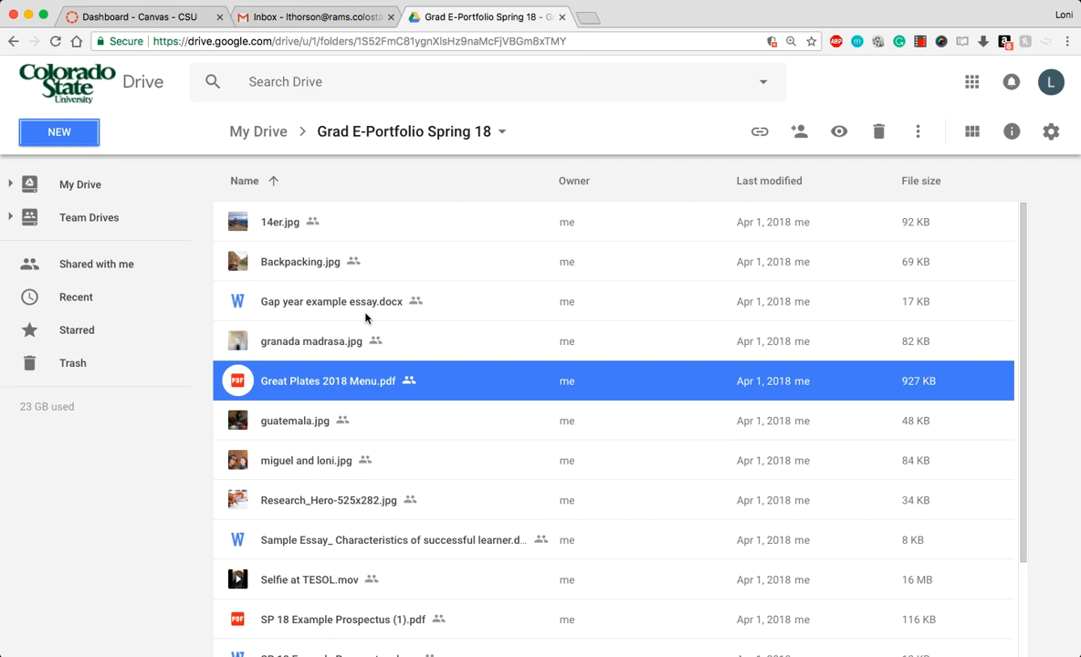
Create a new Google Docs document in the Grad E-Portfolio Spring 18 folder with the folder's sharing permissions.
click(59, 137)
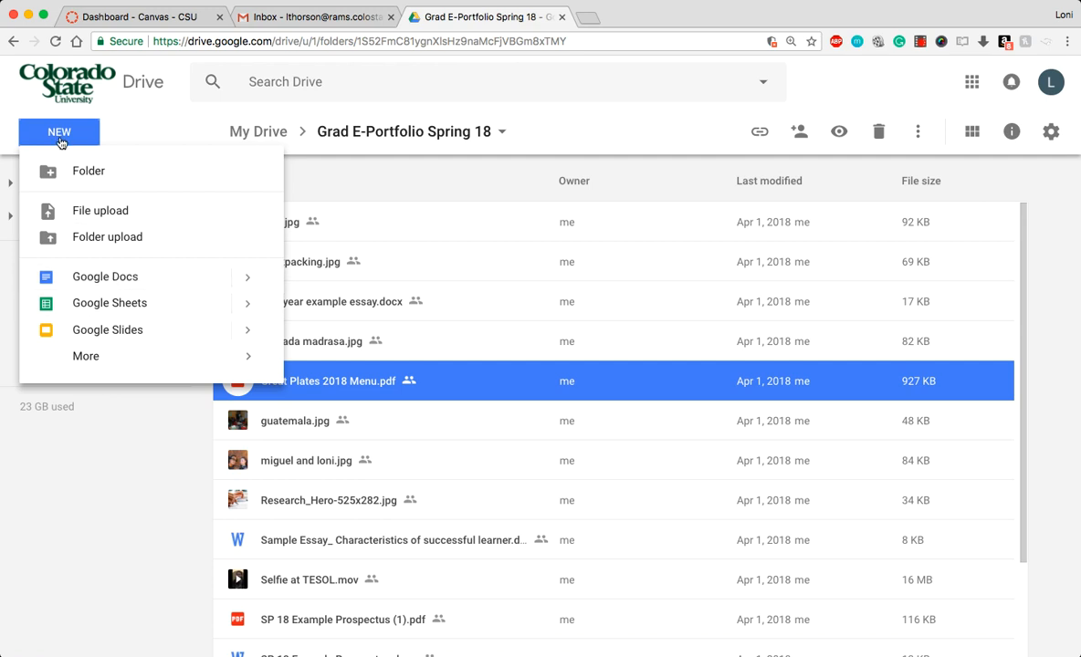
click(98, 280)
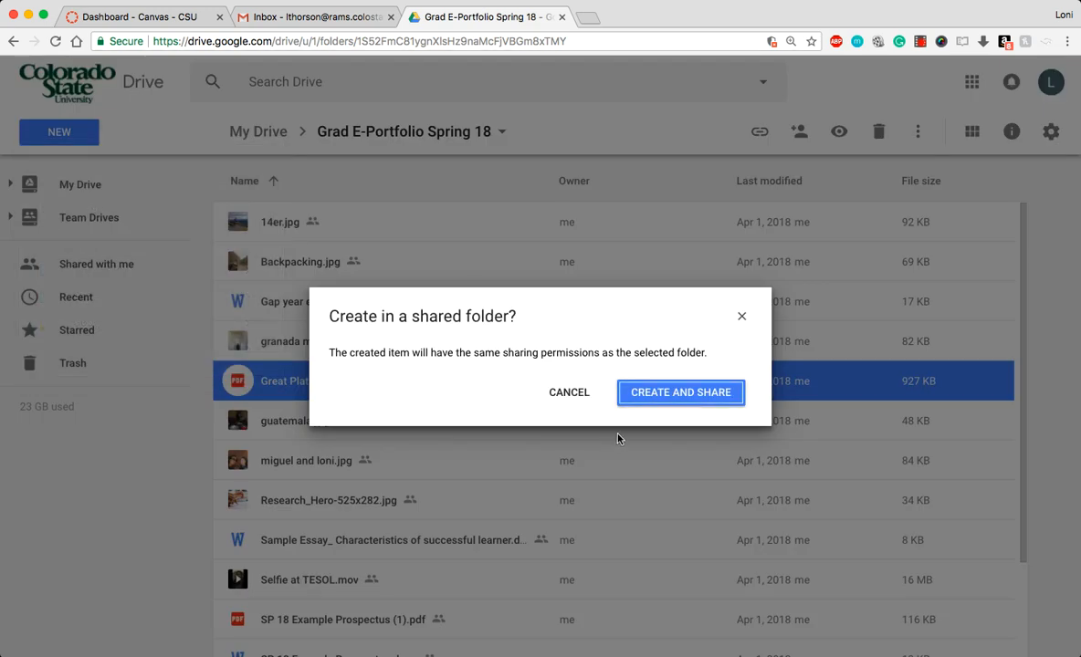
click(686, 393)
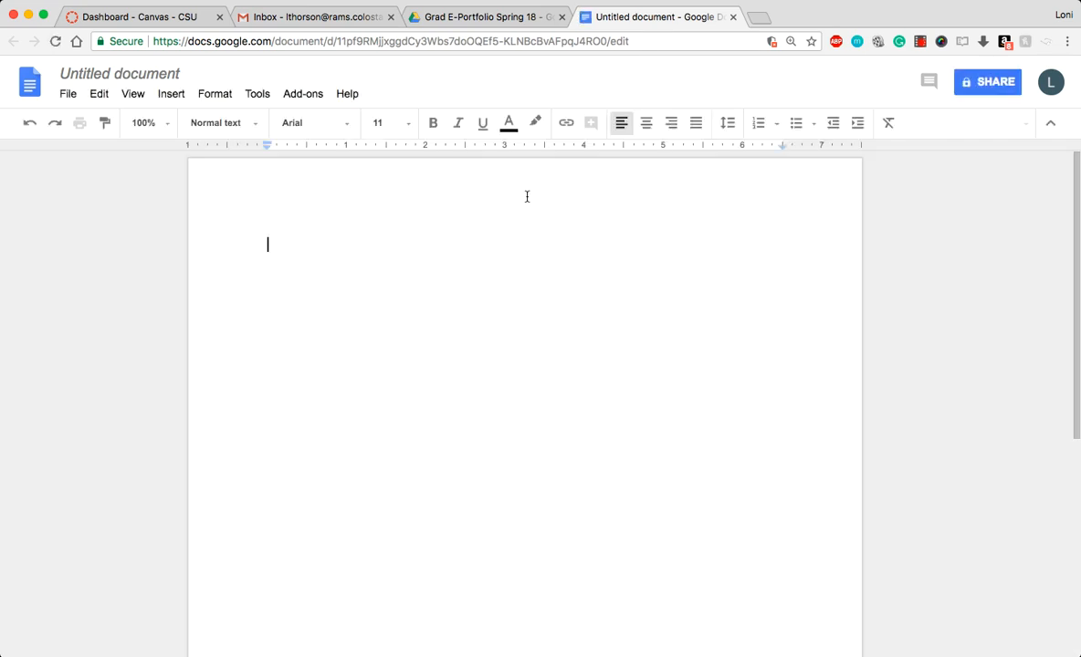
Write the heading "Brainstorm for Non-Core Portfolio" in the new document, with an empty line below it.
text(Brainstorm for)
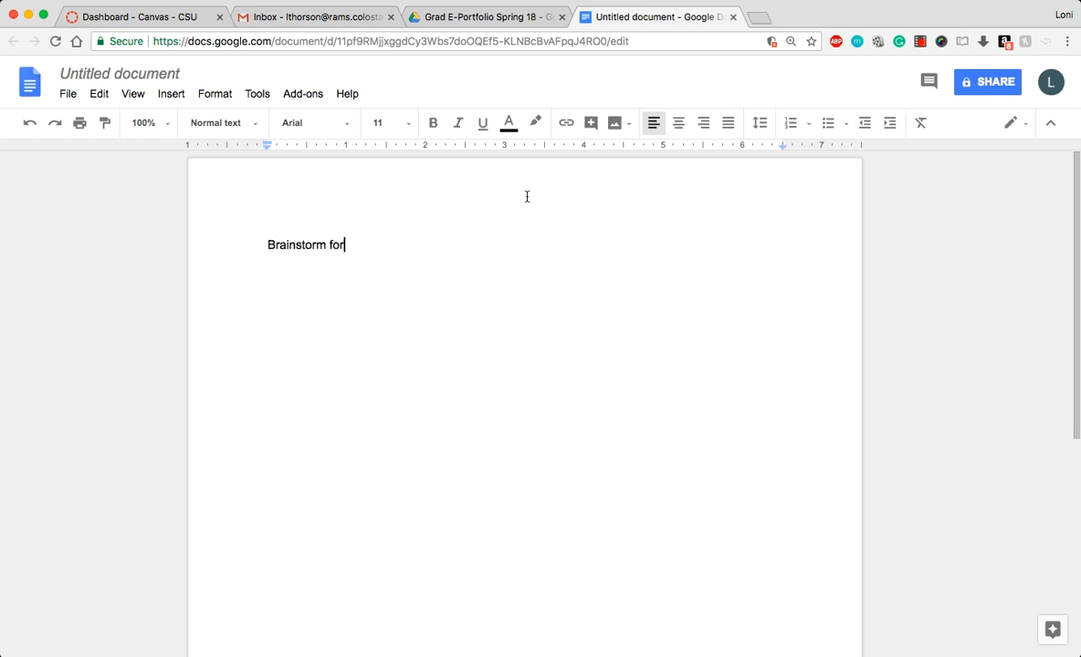
text( N)
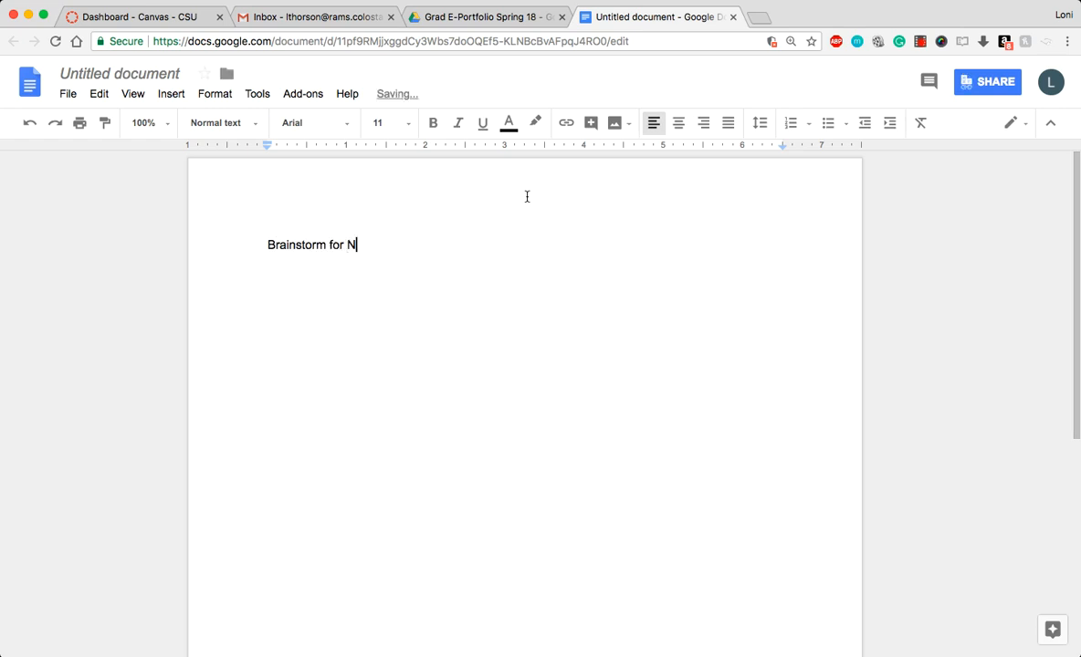
text(onCore Por)
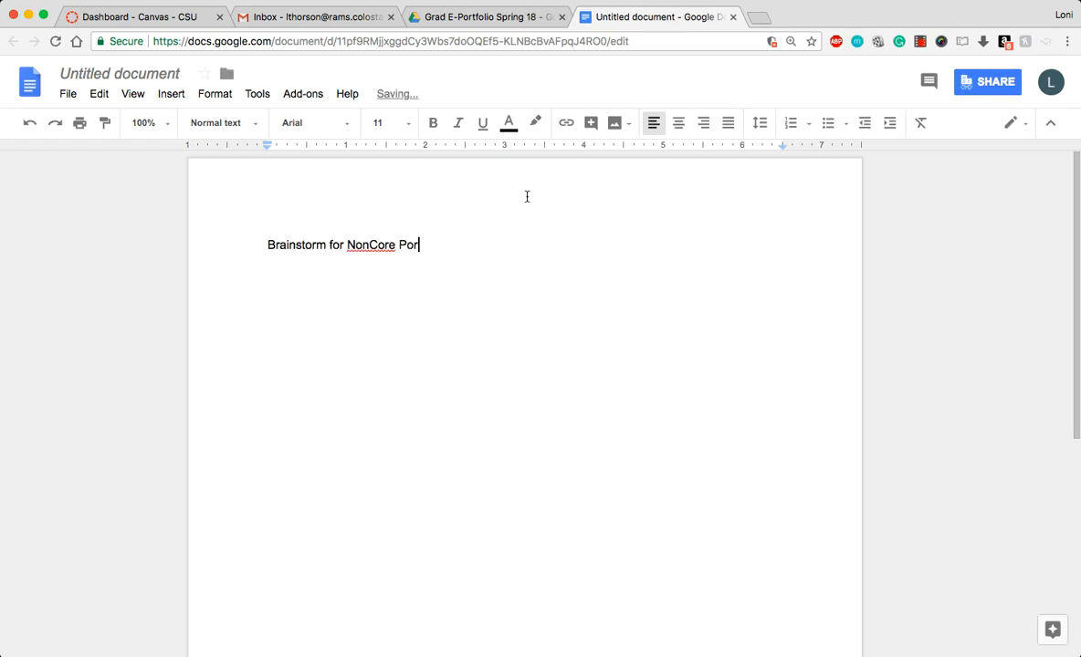
text(tfolio)
key(Return)
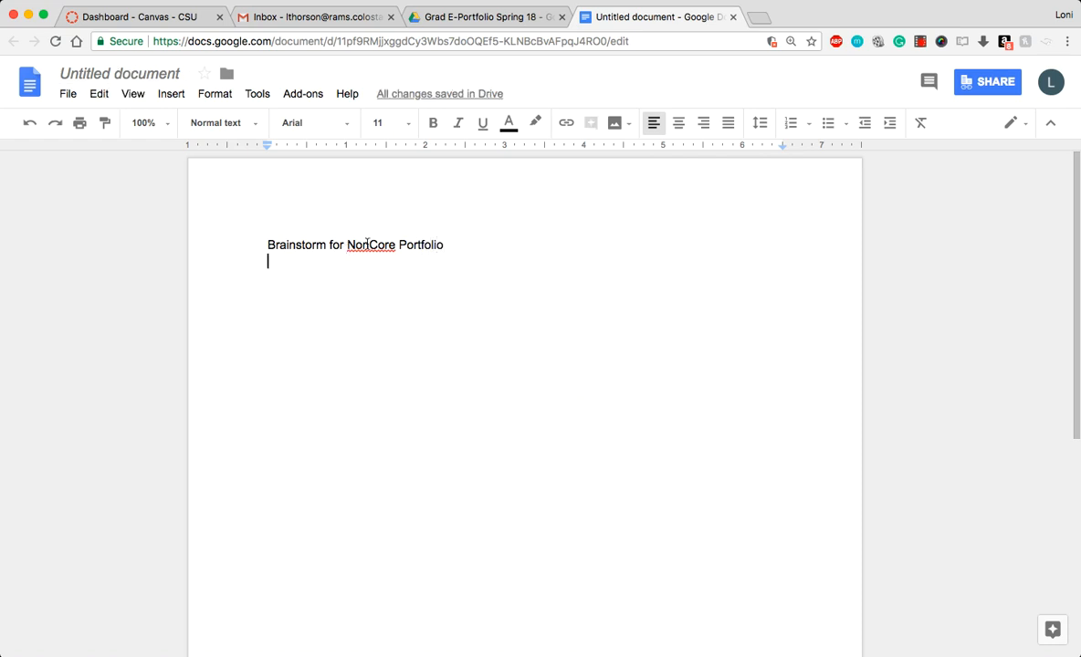
click(368, 244)
text(-)
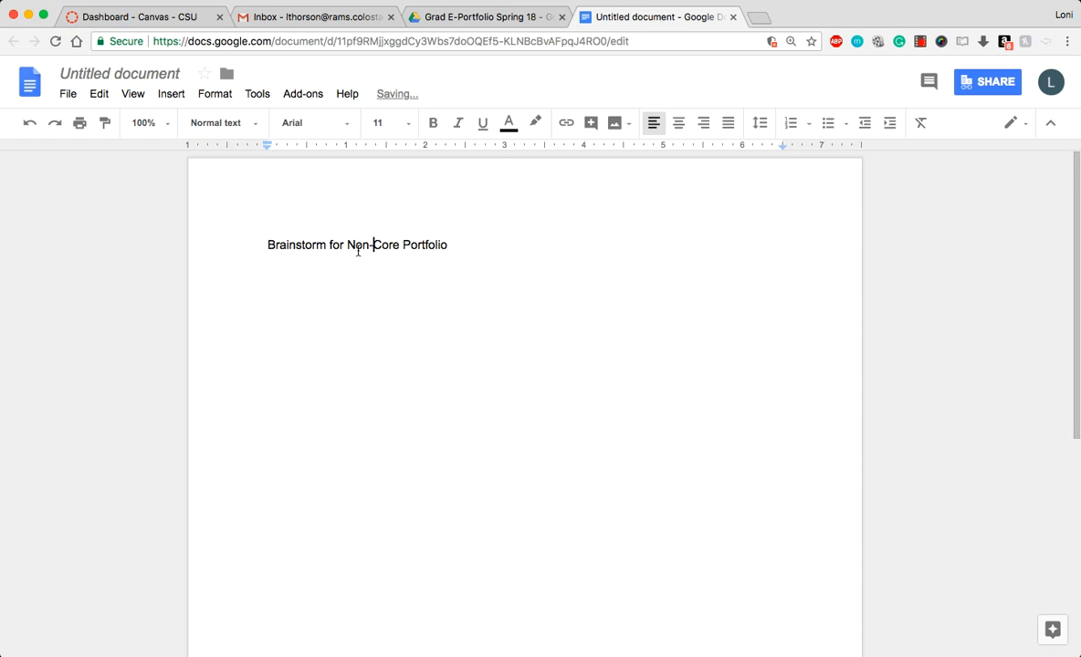
click(334, 273)
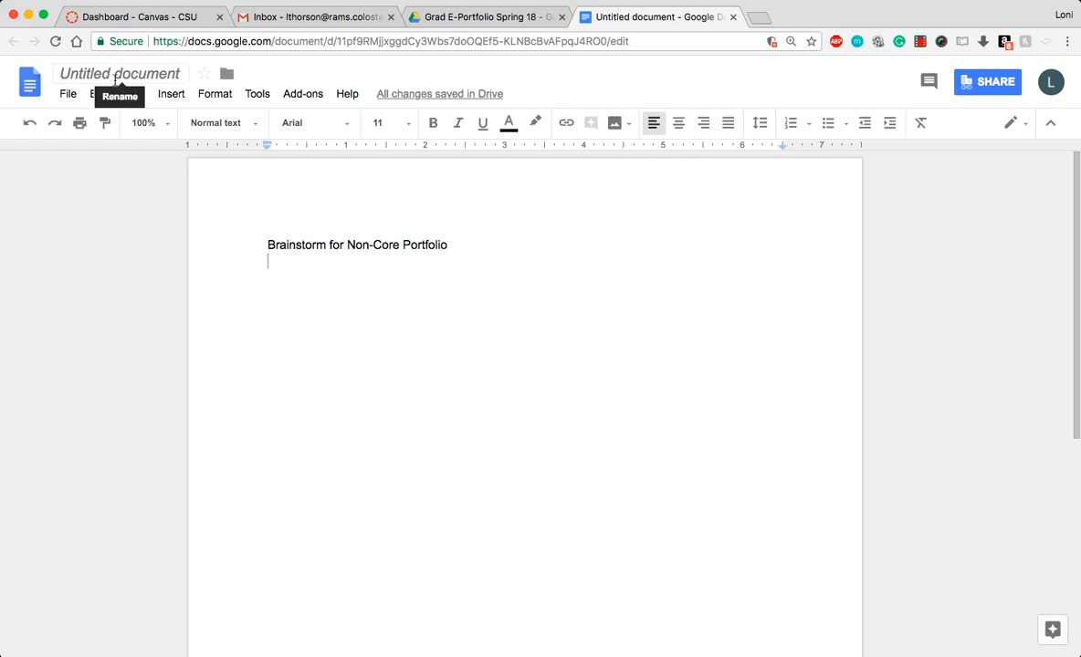
Rename the untitled document as Brainstorm for Non-Core Portfolio.
click(115, 77)
click(131, 77)
triple_click(130, 76)
click(125, 249)
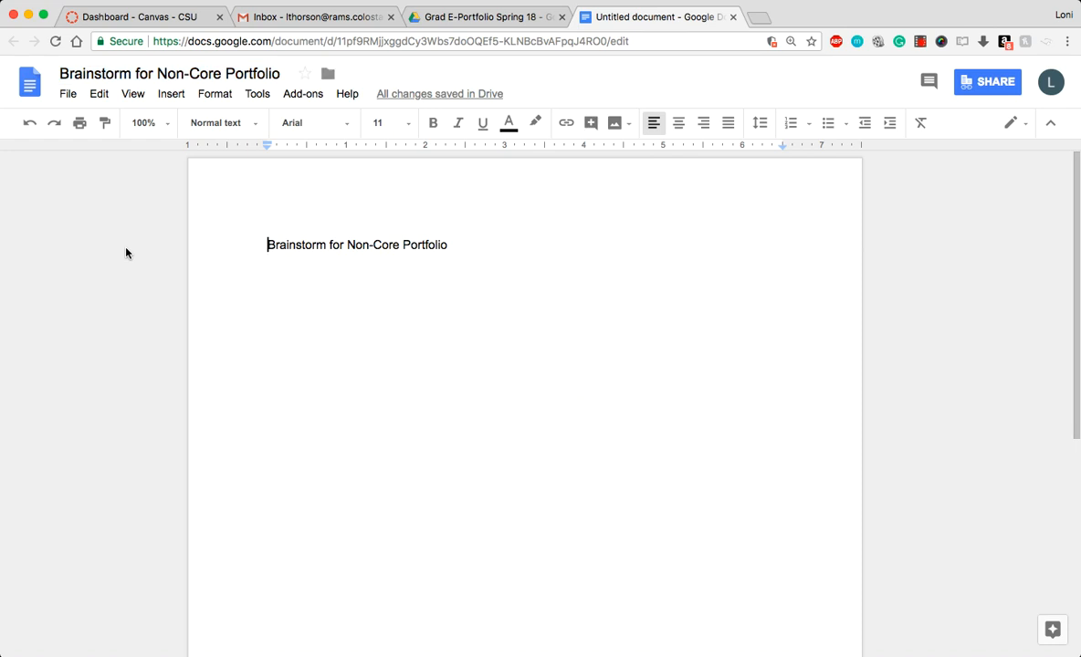
Switch to the Grad E-Portfolio Spring 18 folder in Google Drive and locate the new brainstorm document among its files.
click(493, 30)
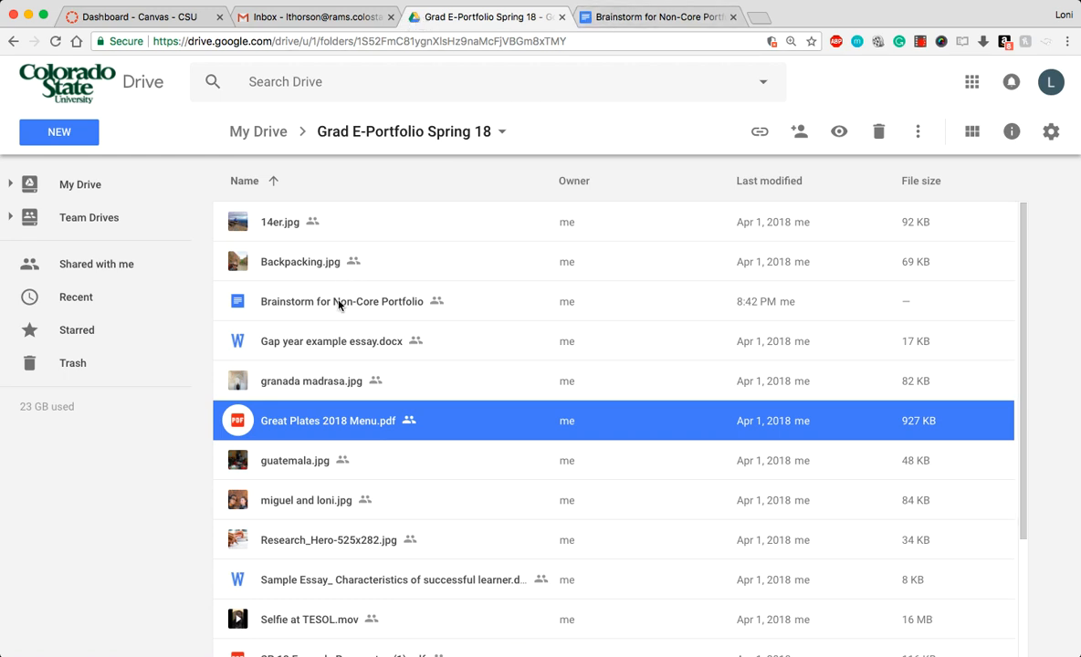
click(311, 287)
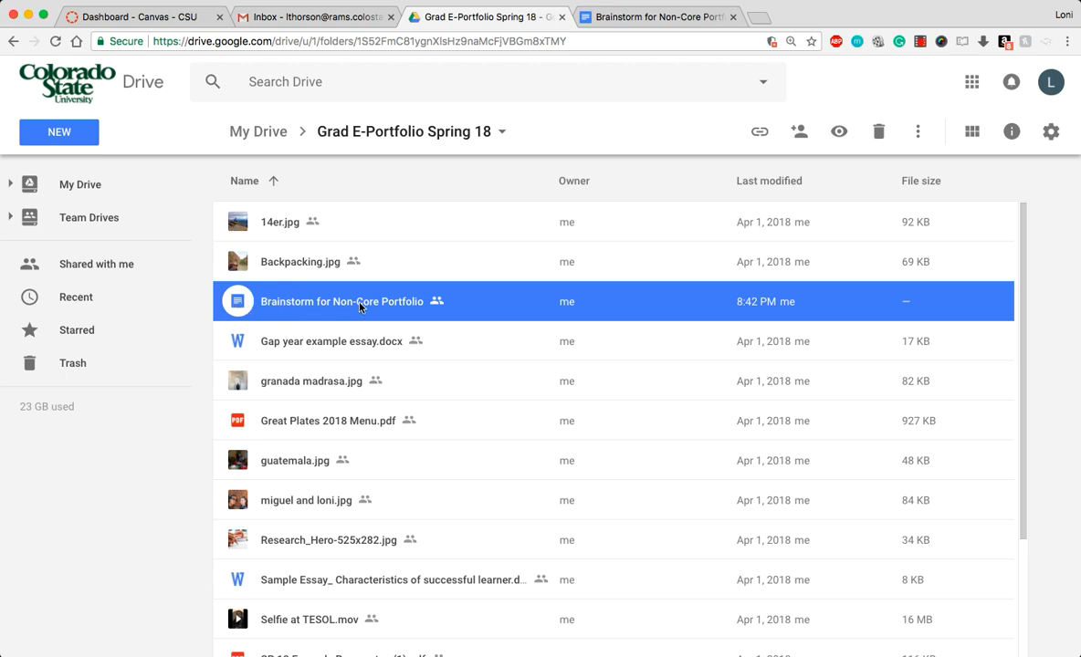
click(238, 345)
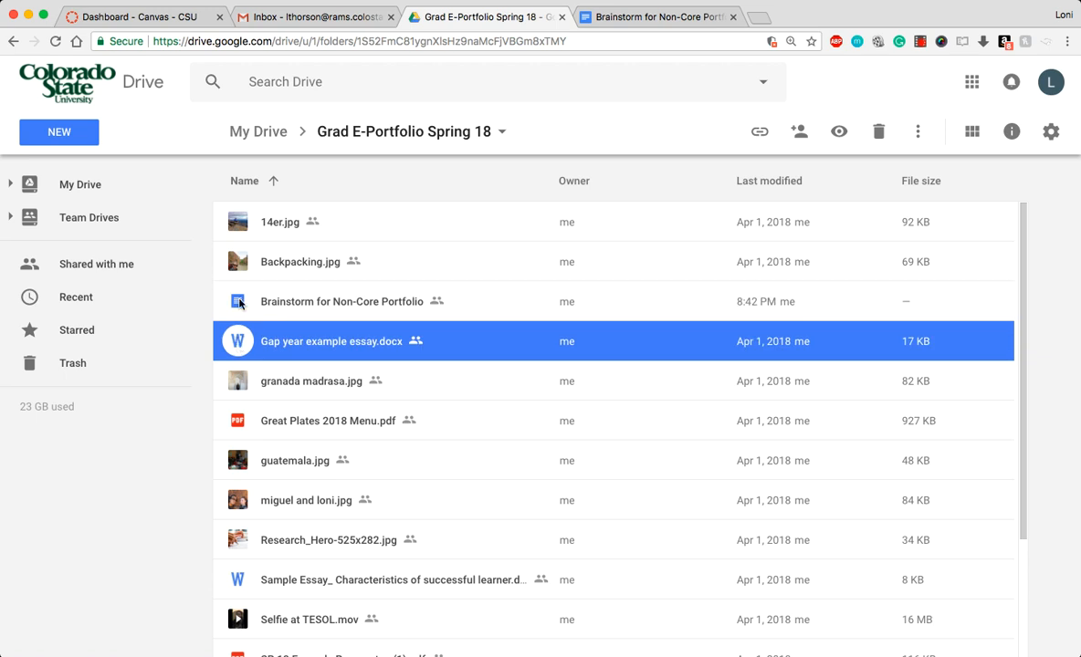
click(239, 303)
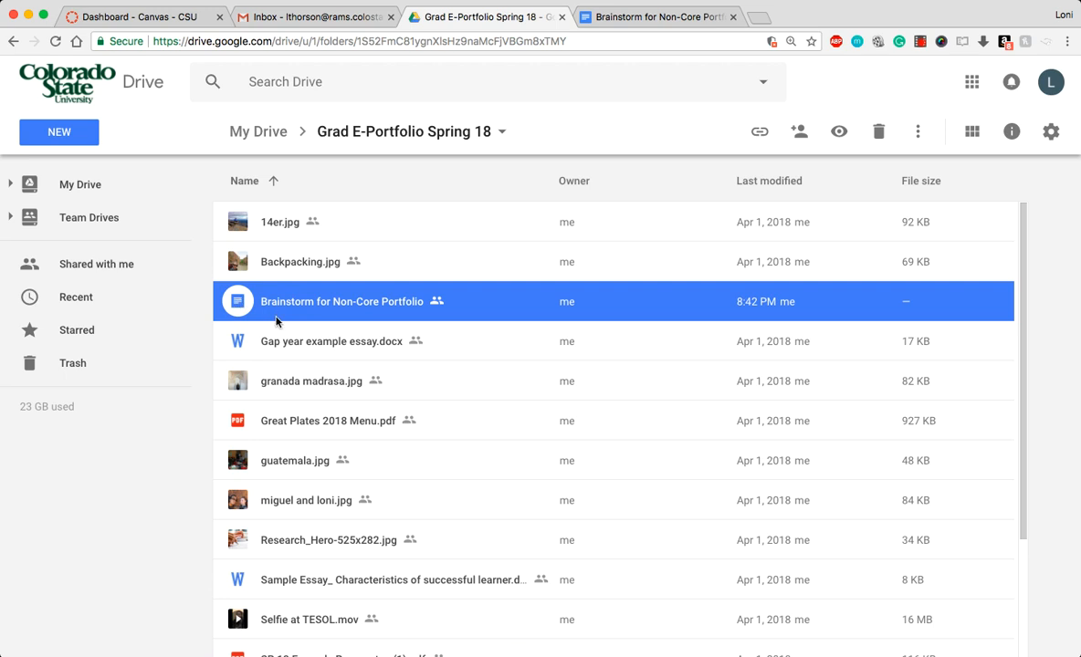
Go back to the brainstorm document, check its Drive save status and add another line below the heading.
click(646, 19)
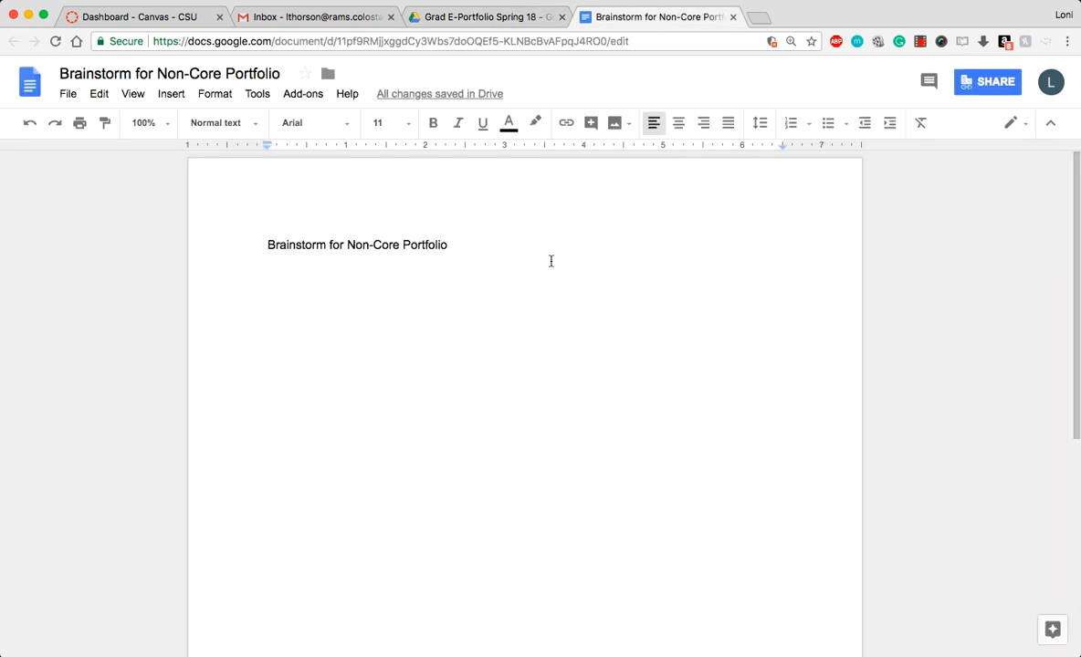
mouse_move(402, 97)
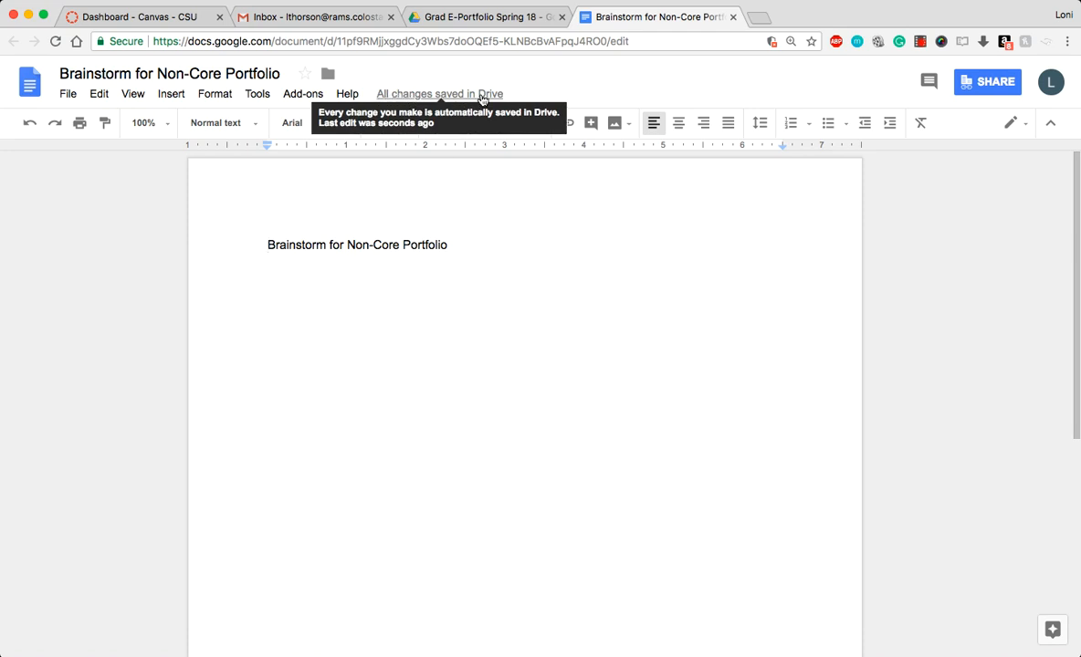
click(478, 270)
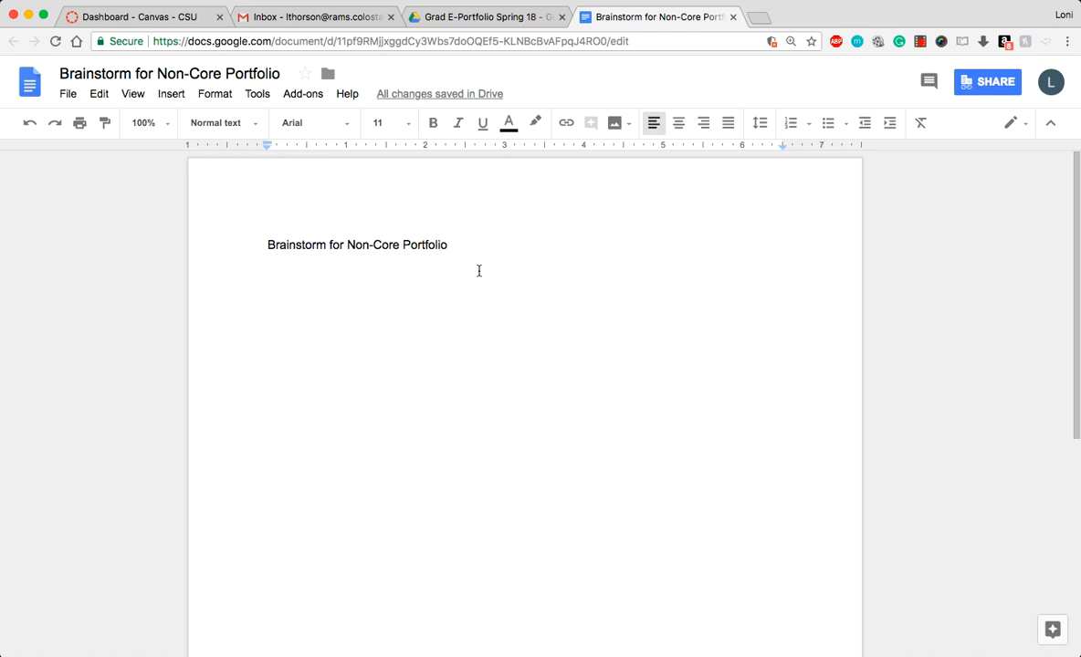
key(Return)
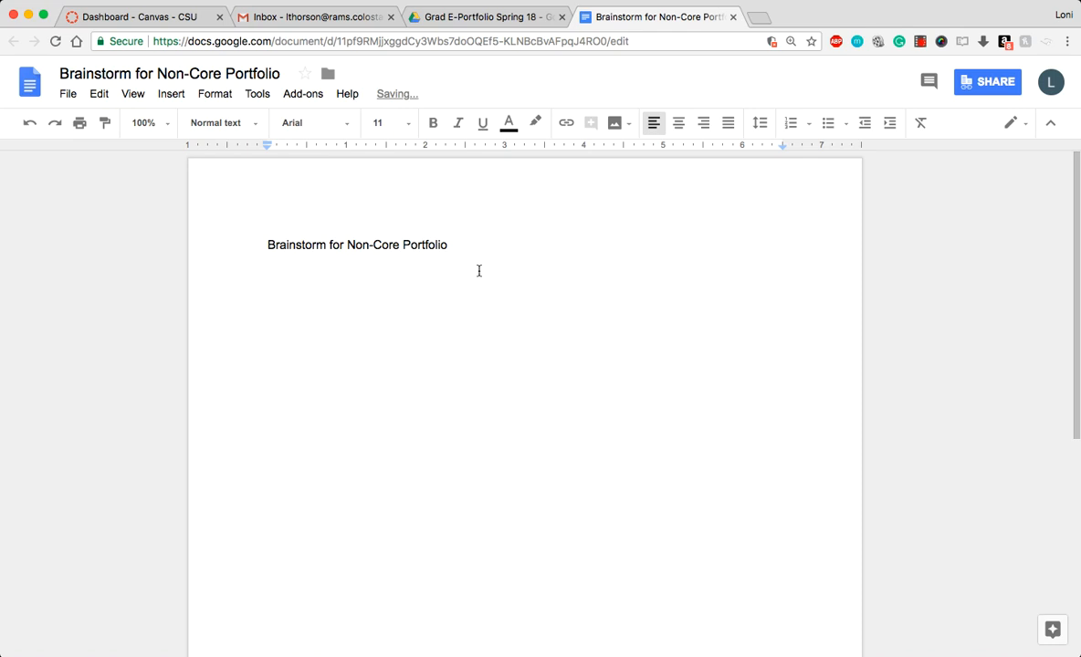
Write the line "Prospectus Assingment page" below the heading, leaving a blank line between them.
text(B)
key(BackSpace)
text(Prospo)
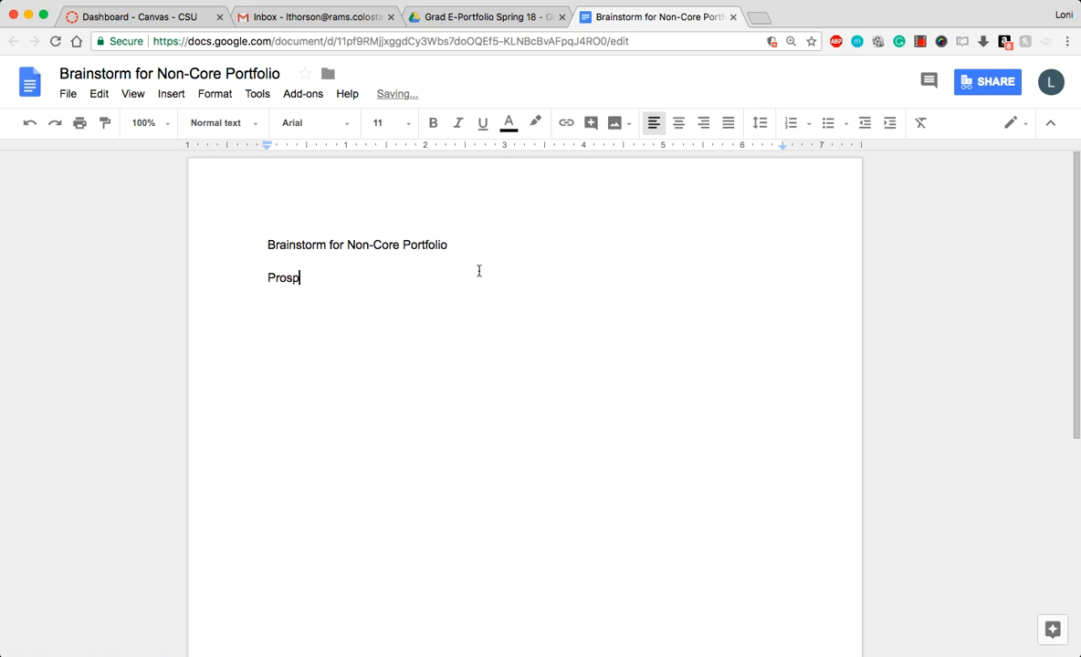
key(BackSpace)
key(BackSpace)
text(pectus Assingment page)
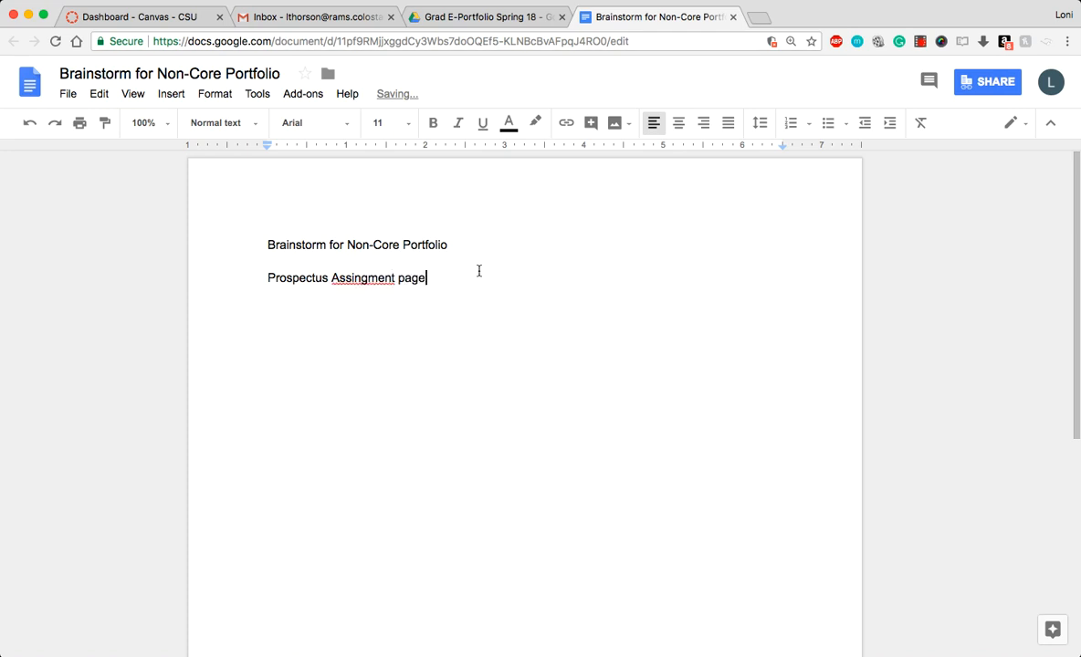
Add an "Intro:" line below the prospectus line, then delete it.
key(Return)
key(Return)
text(Intro:)
drag(316, 315, 264, 293)
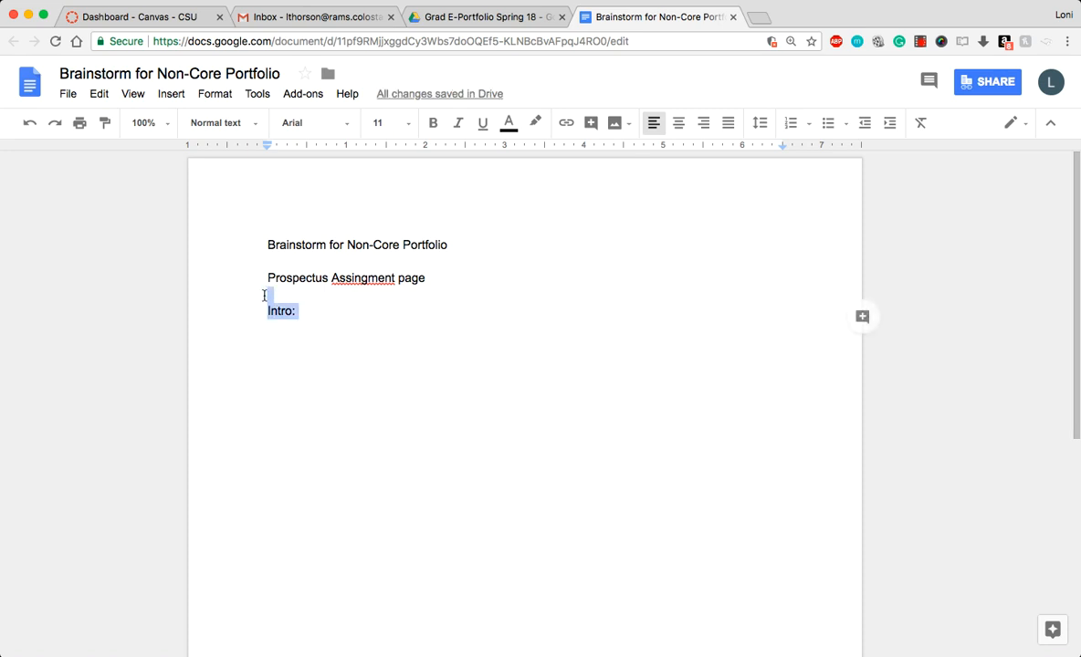
key(BackSpace)
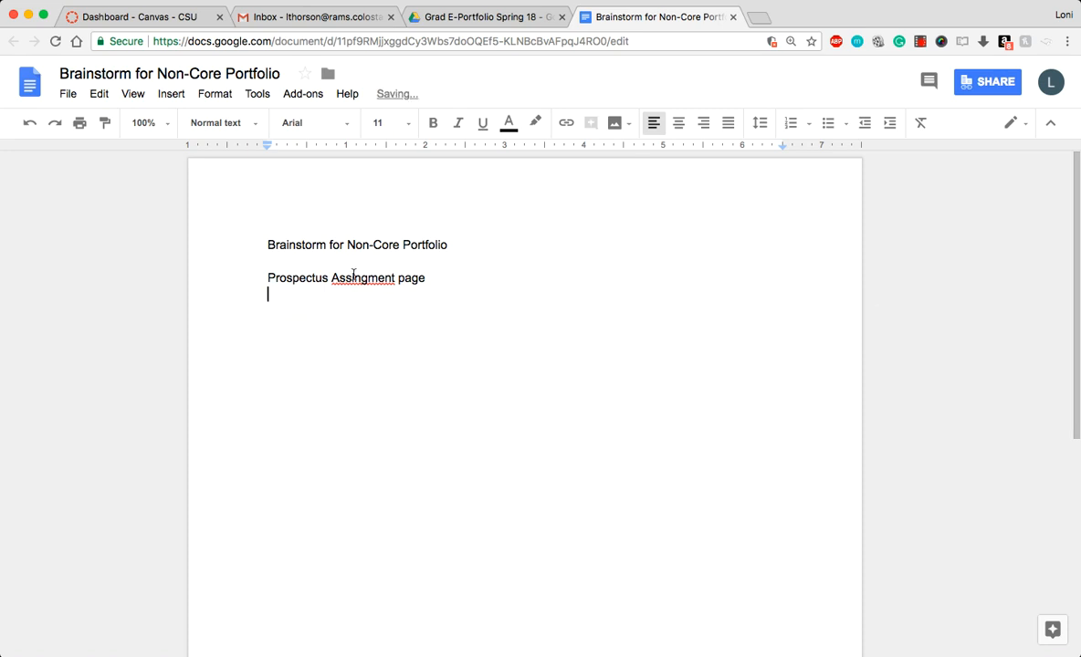
Correct the misspelled word in the prospectus line to "Assignment".
click(365, 278)
key(BackSpace)
click(456, 281)
Replace the prospectus line with "Reading/Writing page" and start a new line below it.
drag(457, 280, 244, 278)
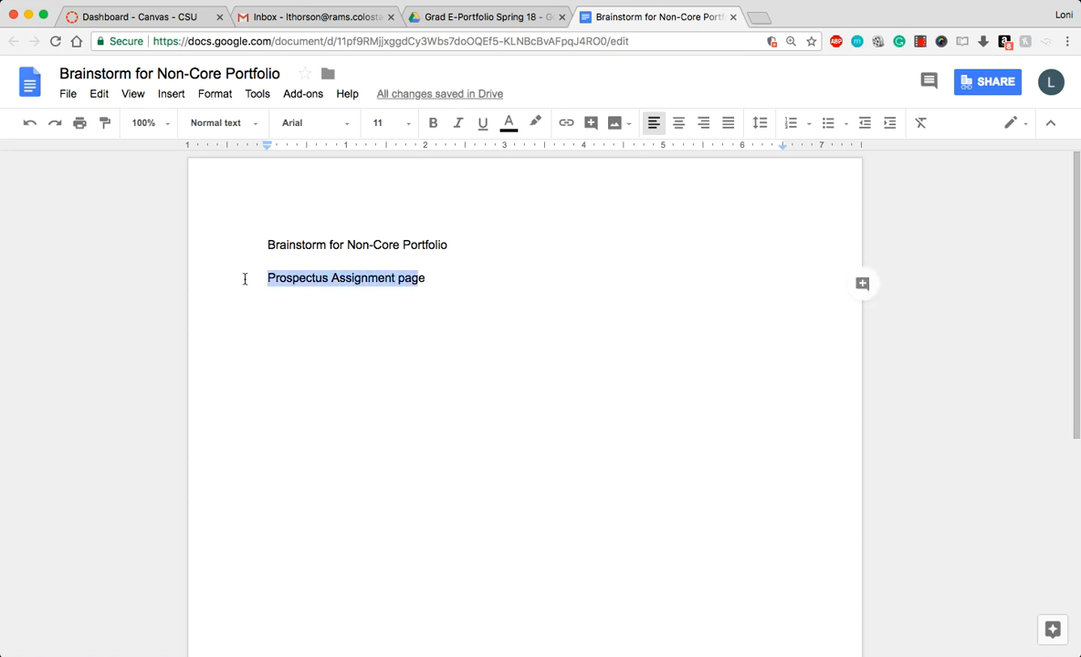
text(e)
key(BackSpace)
text(Reading)
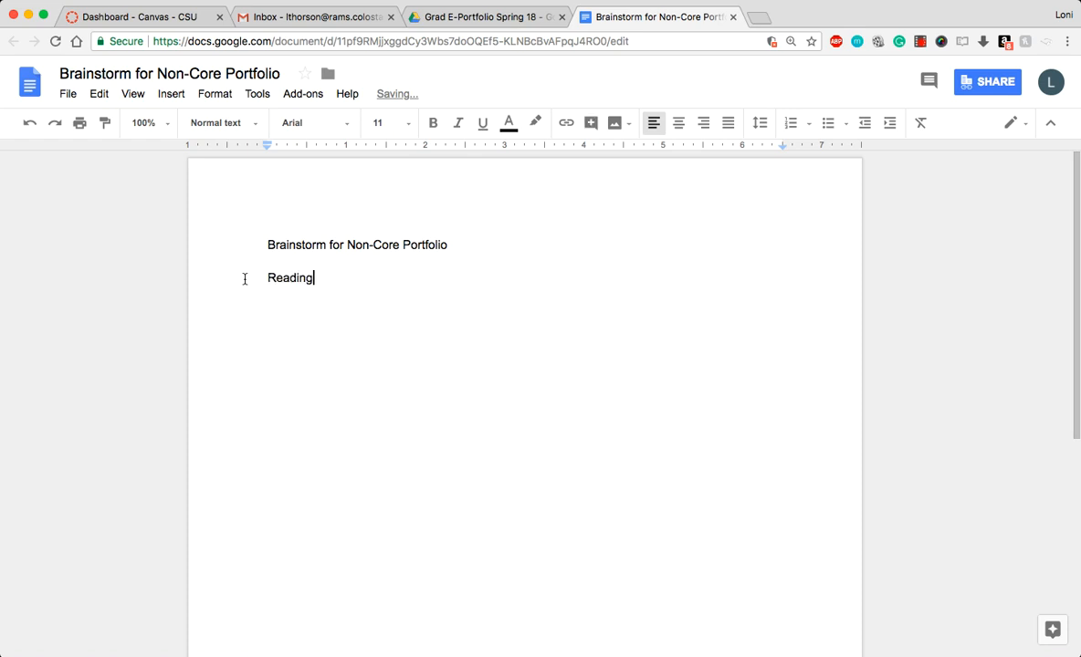
text(/Writing page)
key(Return)
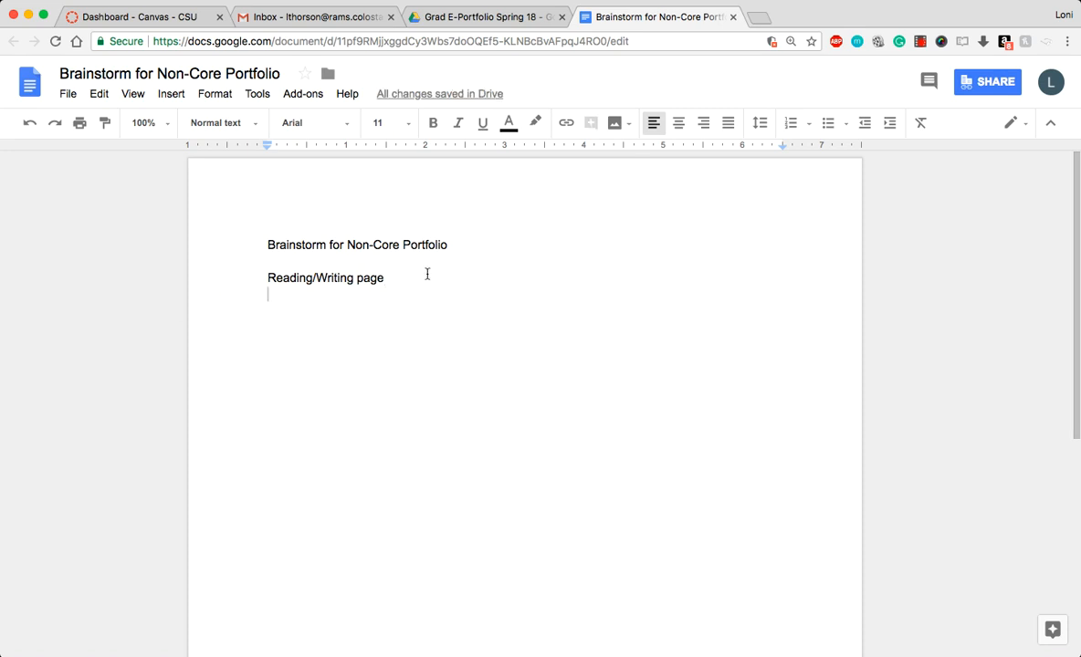
Close the Brainstorm for Non-Core Portfolio document.
drag(266, 293, 378, 414)
click(363, 390)
click(732, 17)
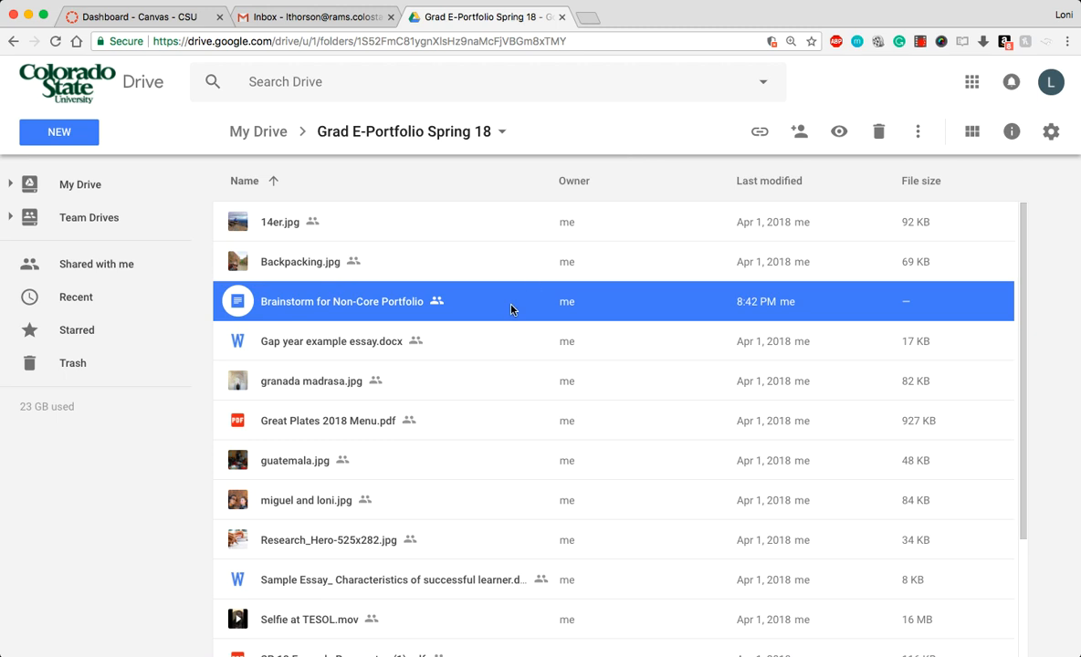
Open Google Drive from the Gmail inbox's app launcher and close the earlier Grad E-Portfolio Spring 18 page.
click(270, 20)
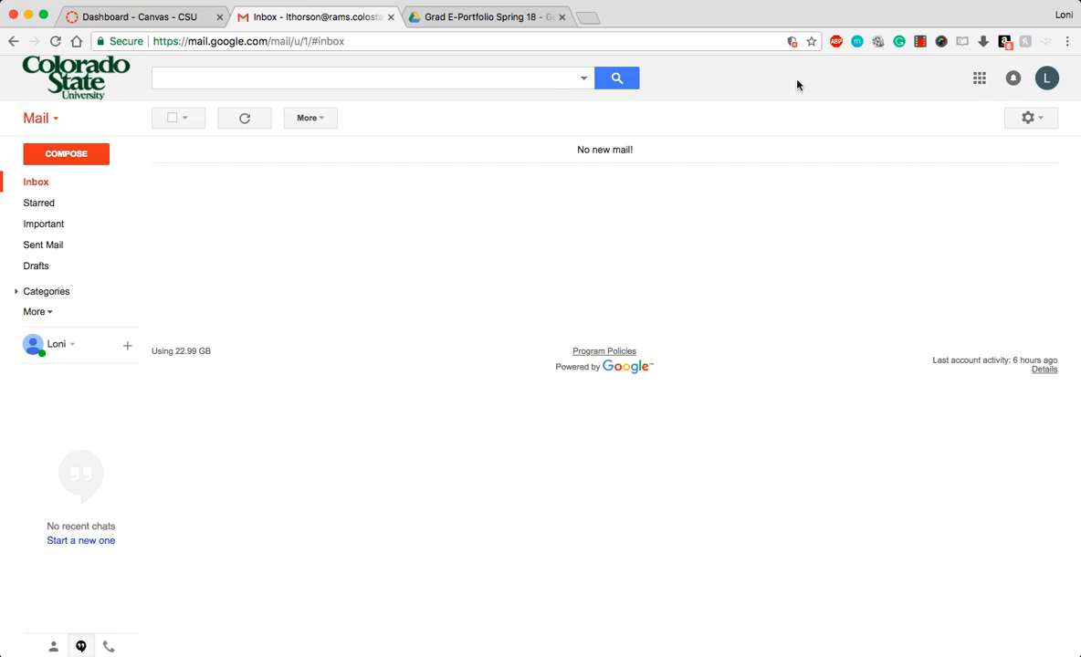
click(980, 79)
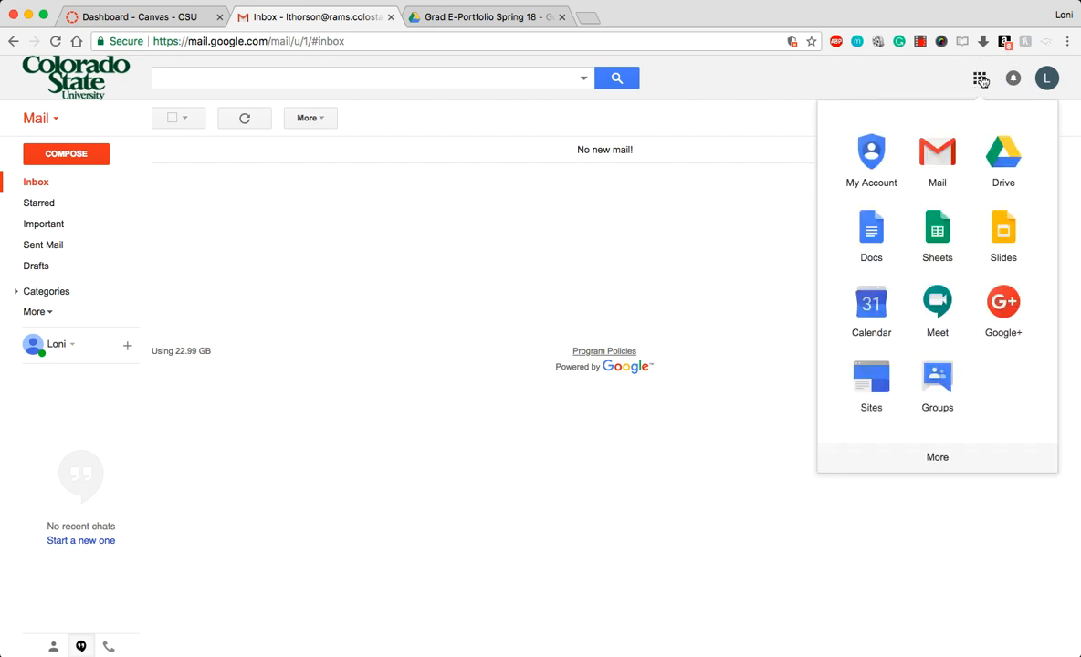
click(1000, 161)
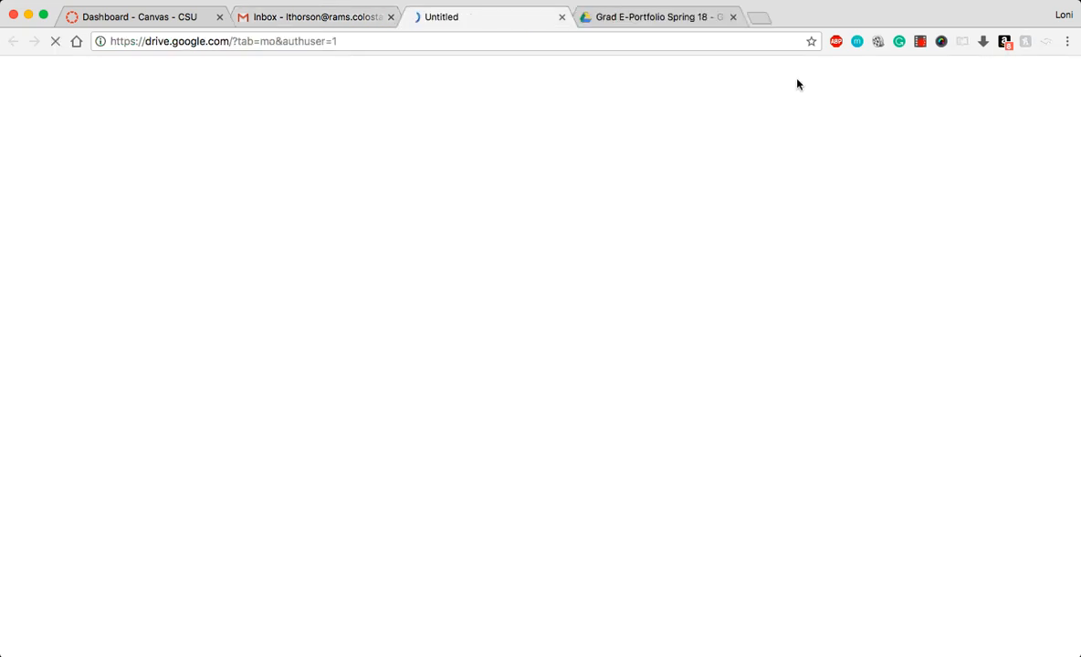
click(731, 16)
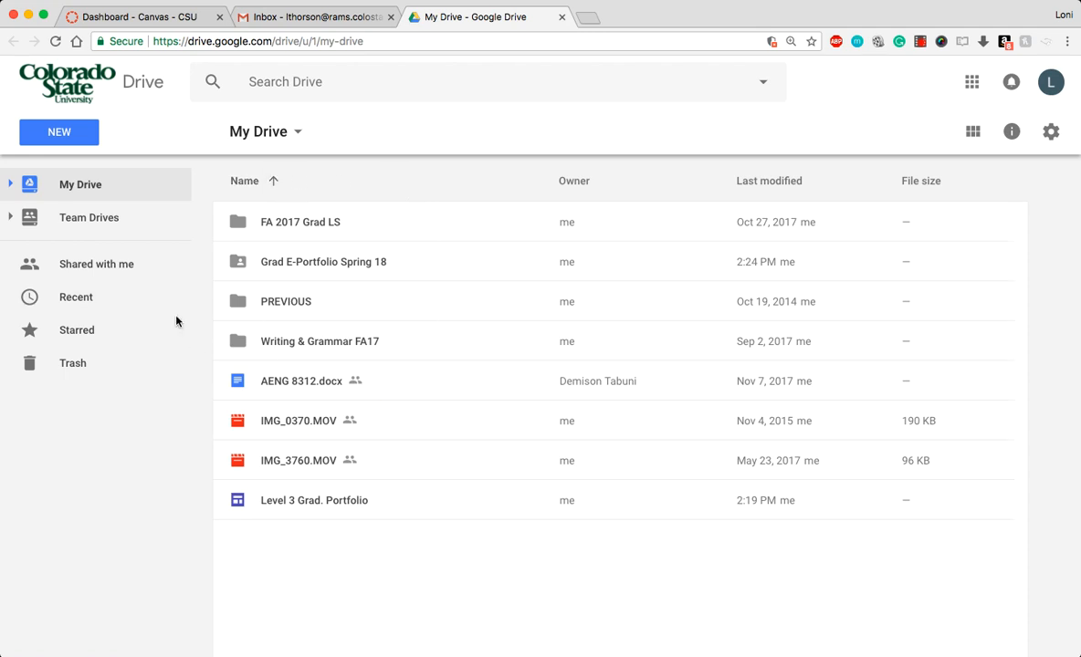
click(46, 124)
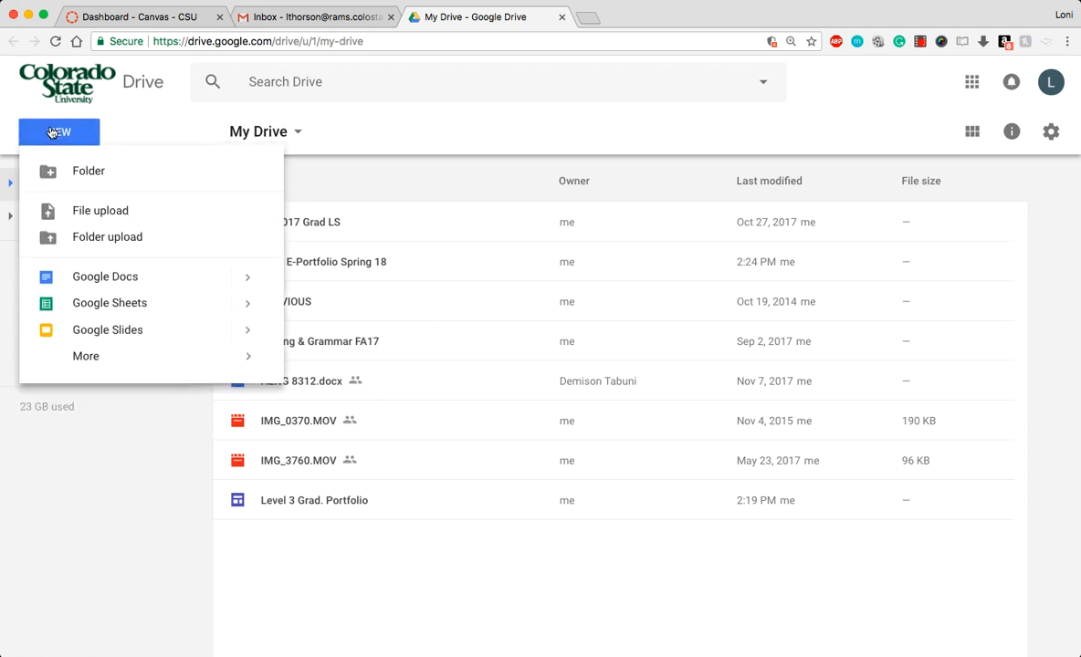
click(91, 177)
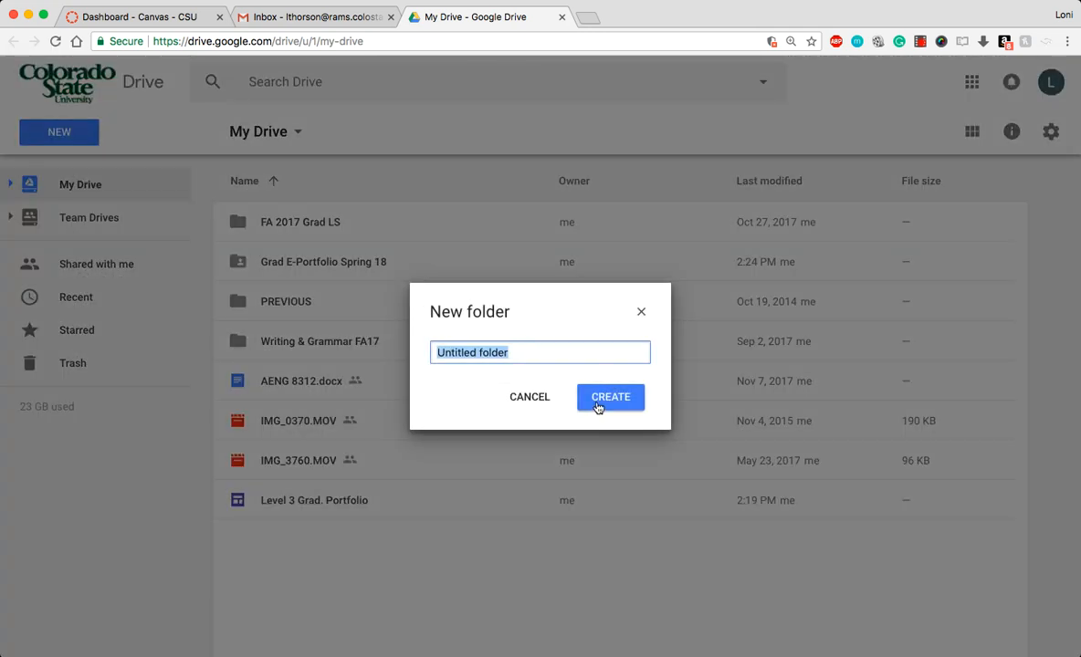
click(523, 399)
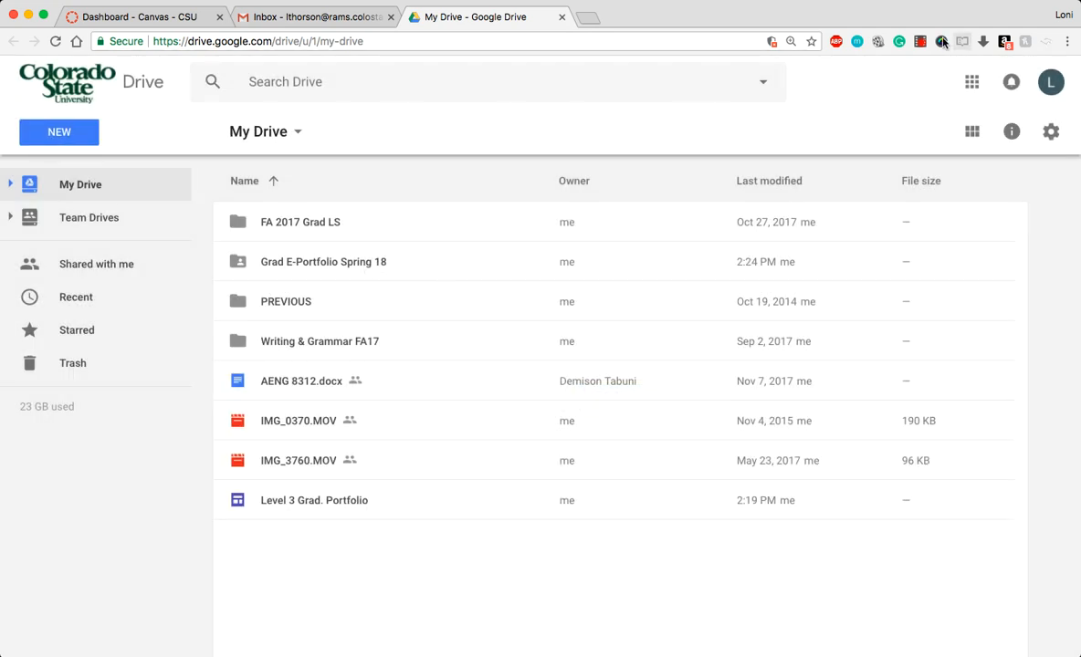
Open the Level 3 Grad. Portfolio site, view the Grad E-Portfolio Spring 18 files available for insertion from Drive, and close the site.
double_click(355, 505)
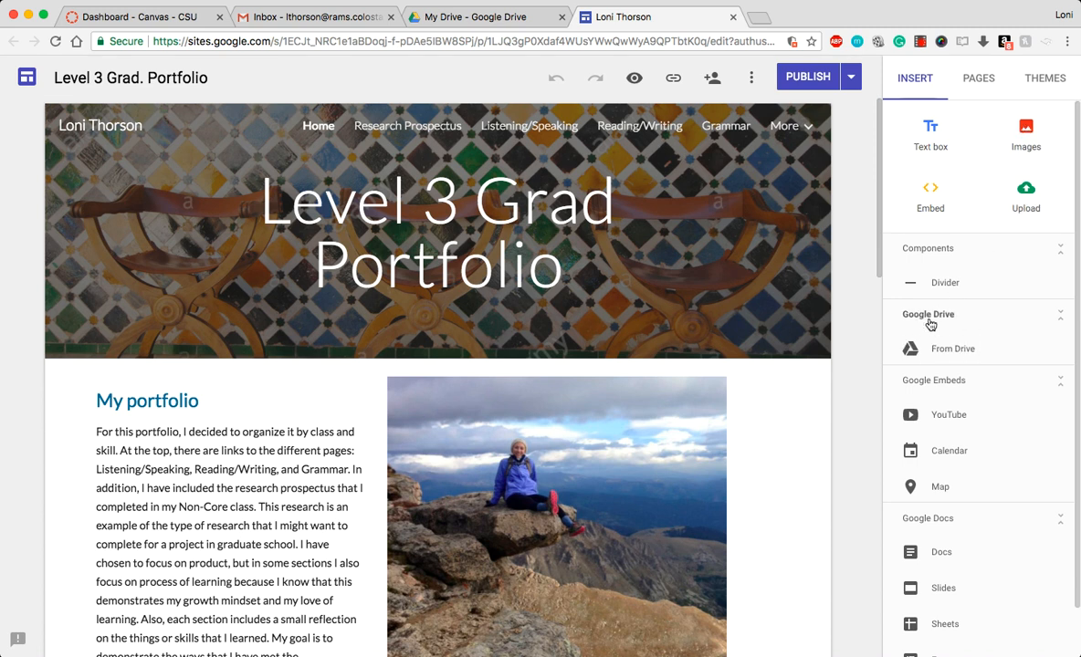
click(927, 351)
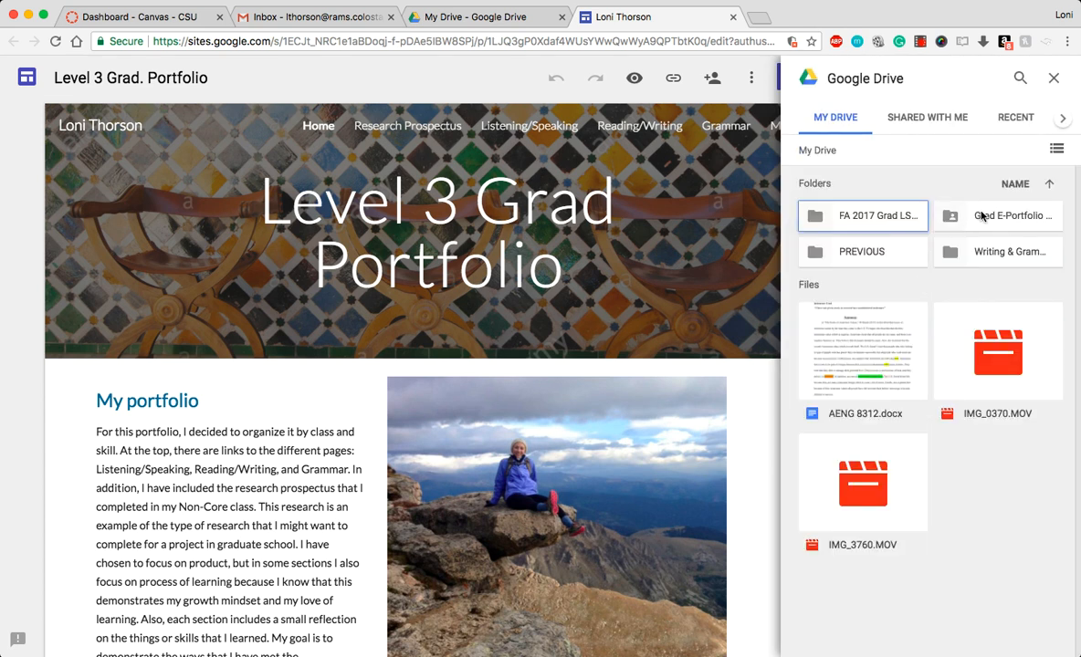
double_click(912, 214)
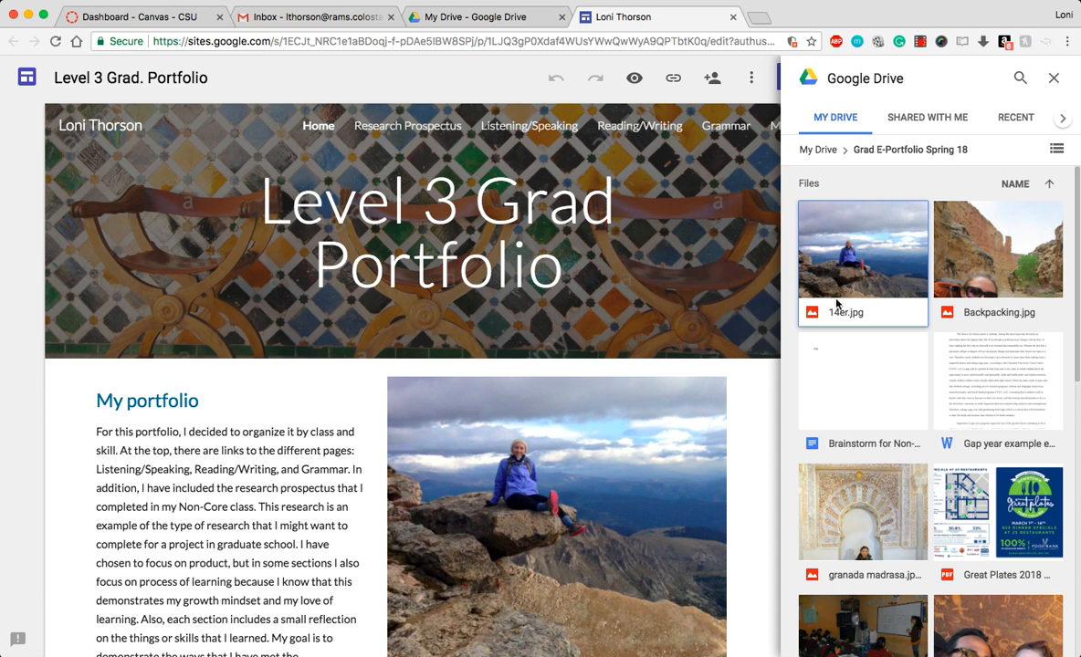
click(1052, 83)
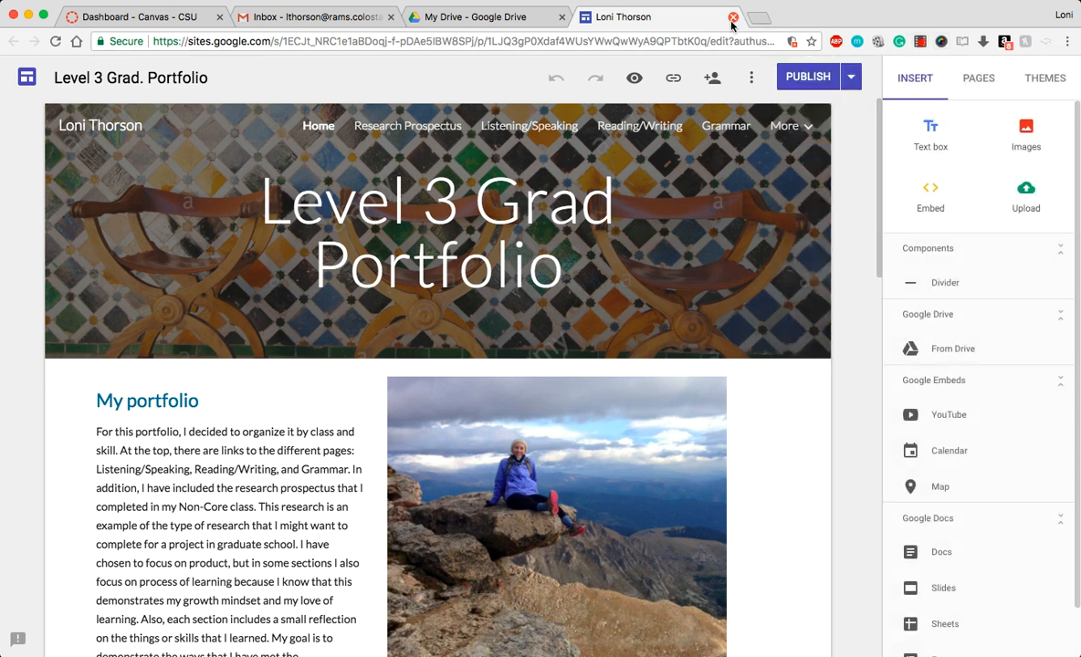
click(732, 17)
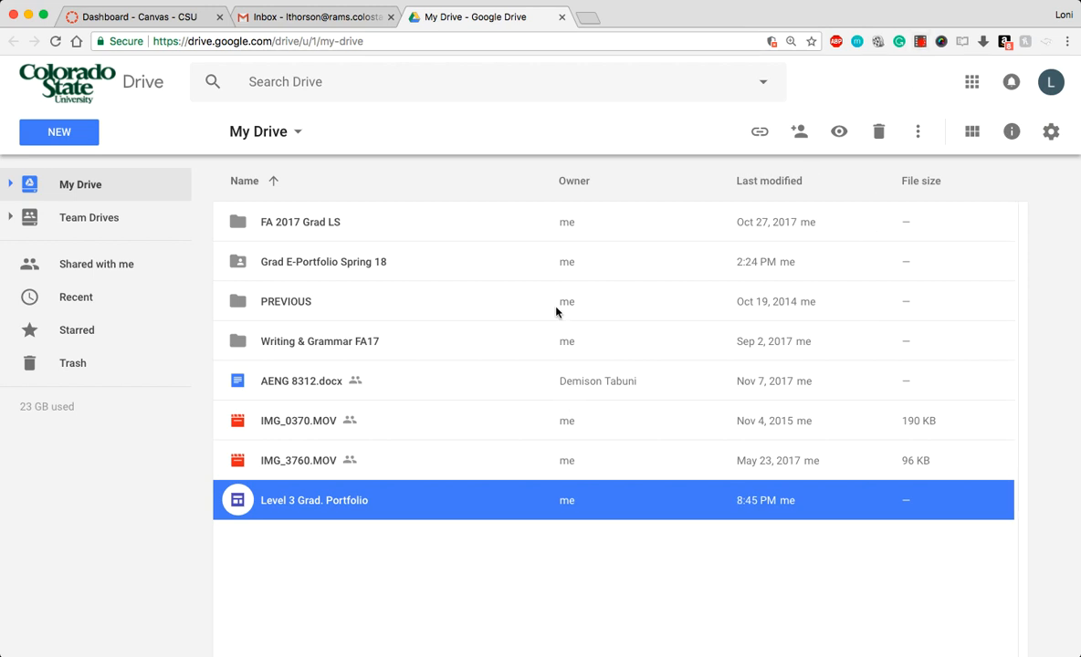
Open the Grad E-Portfolio Spring 18 folder from My Drive and look through its files.
double_click(270, 273)
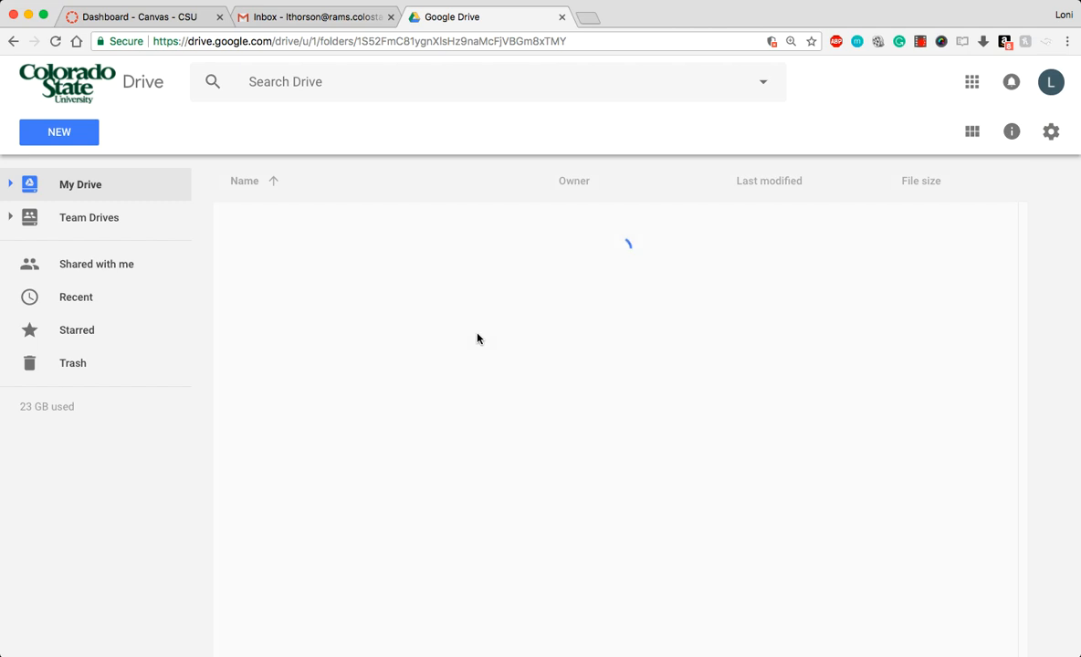
scroll(506, 339, down, 4)
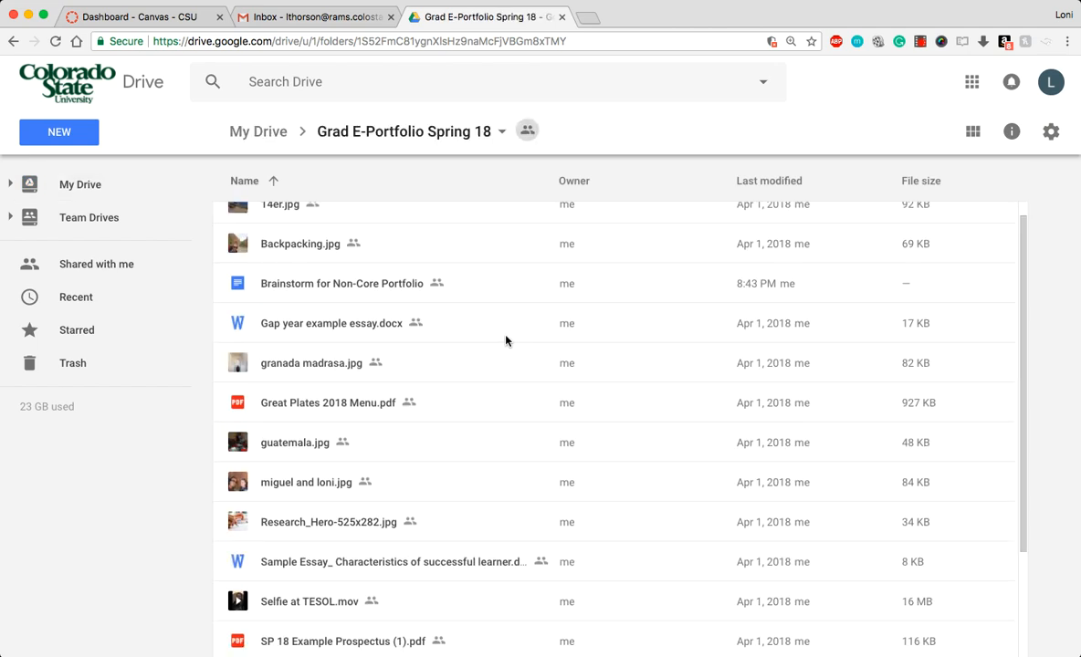